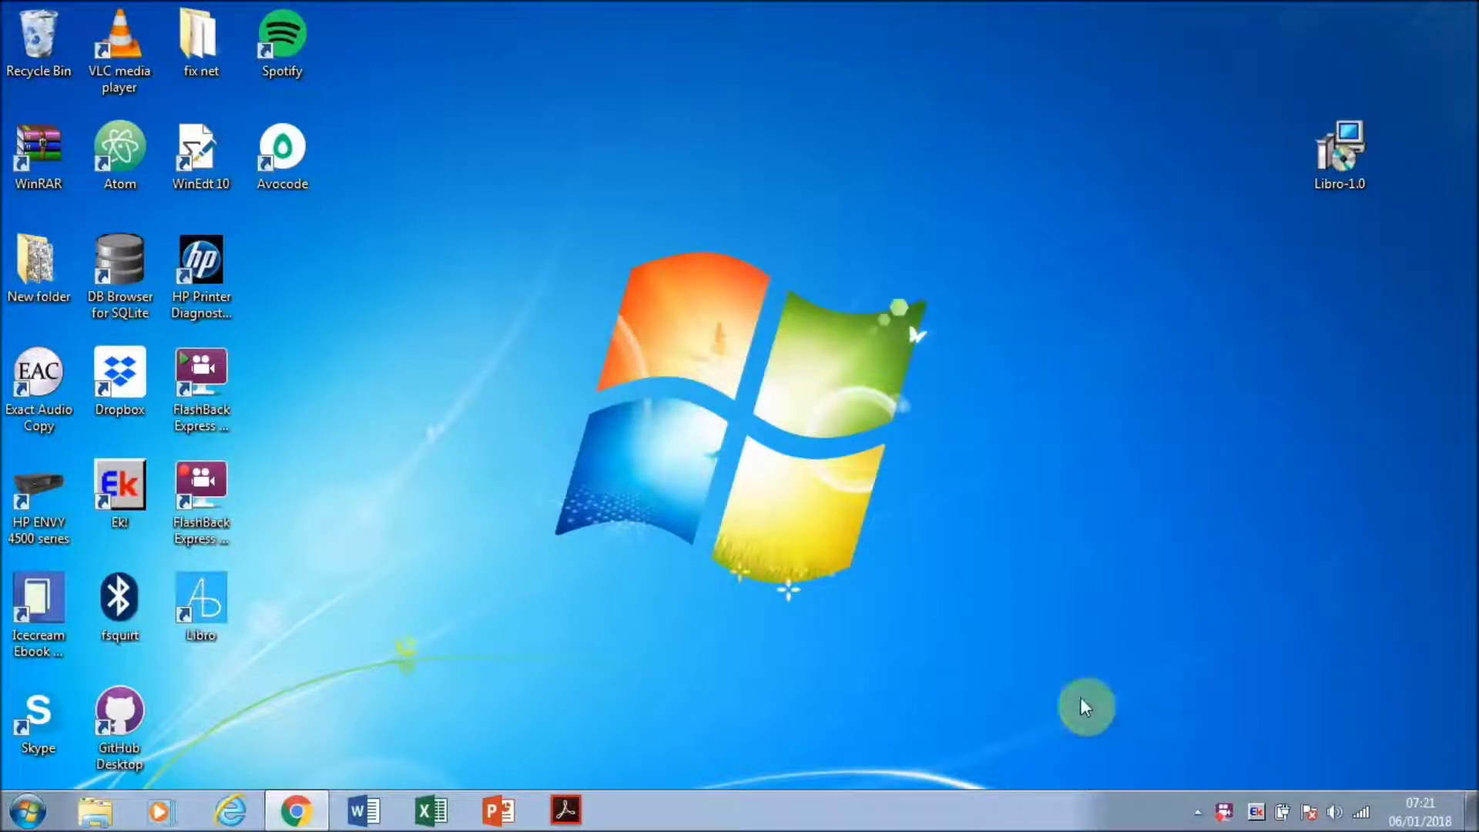
Launch Libro, start a new book entry and enter the author's first name and surname
double_click(218, 583)
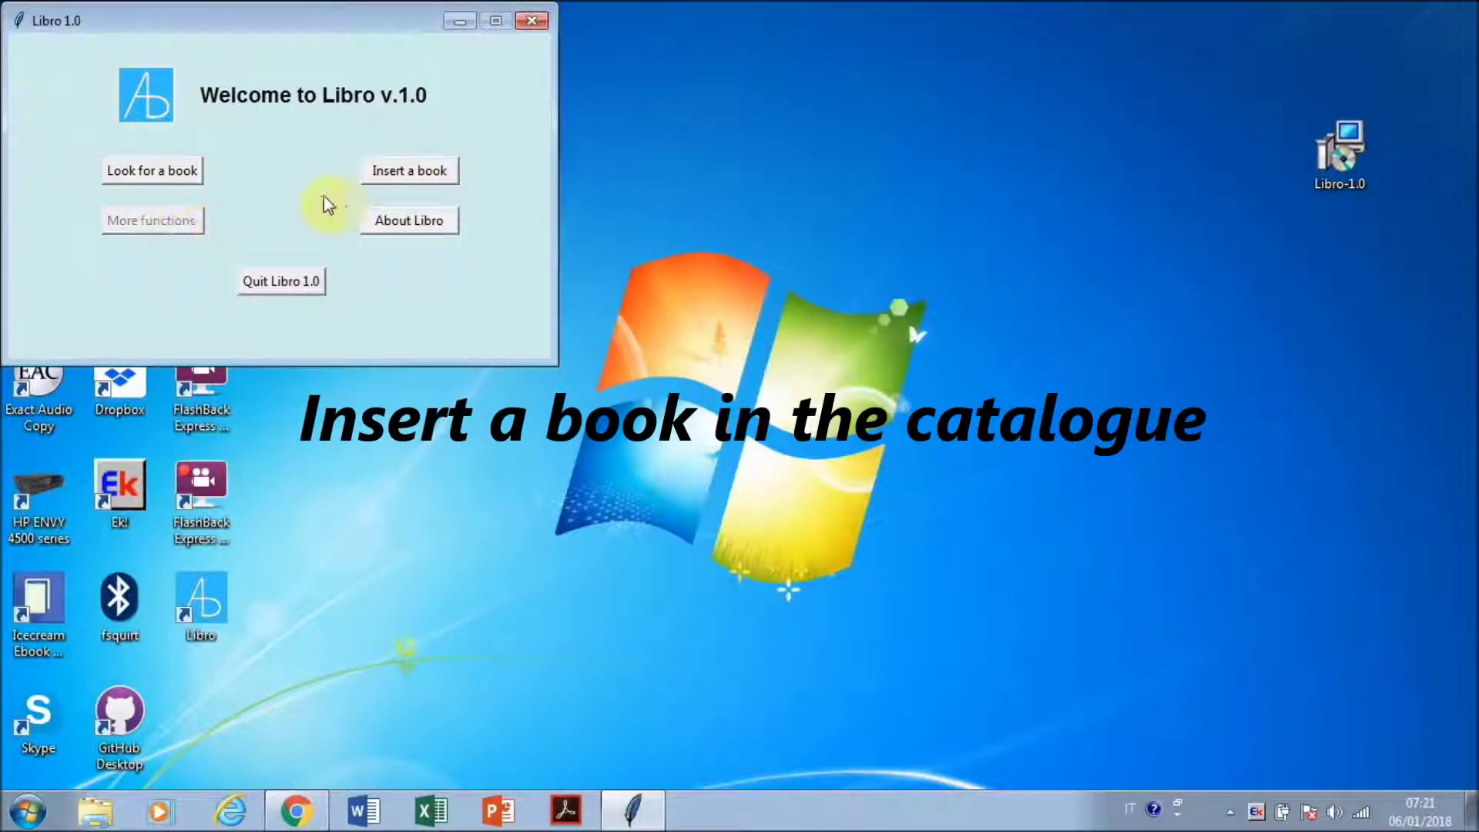
left_click(405, 179)
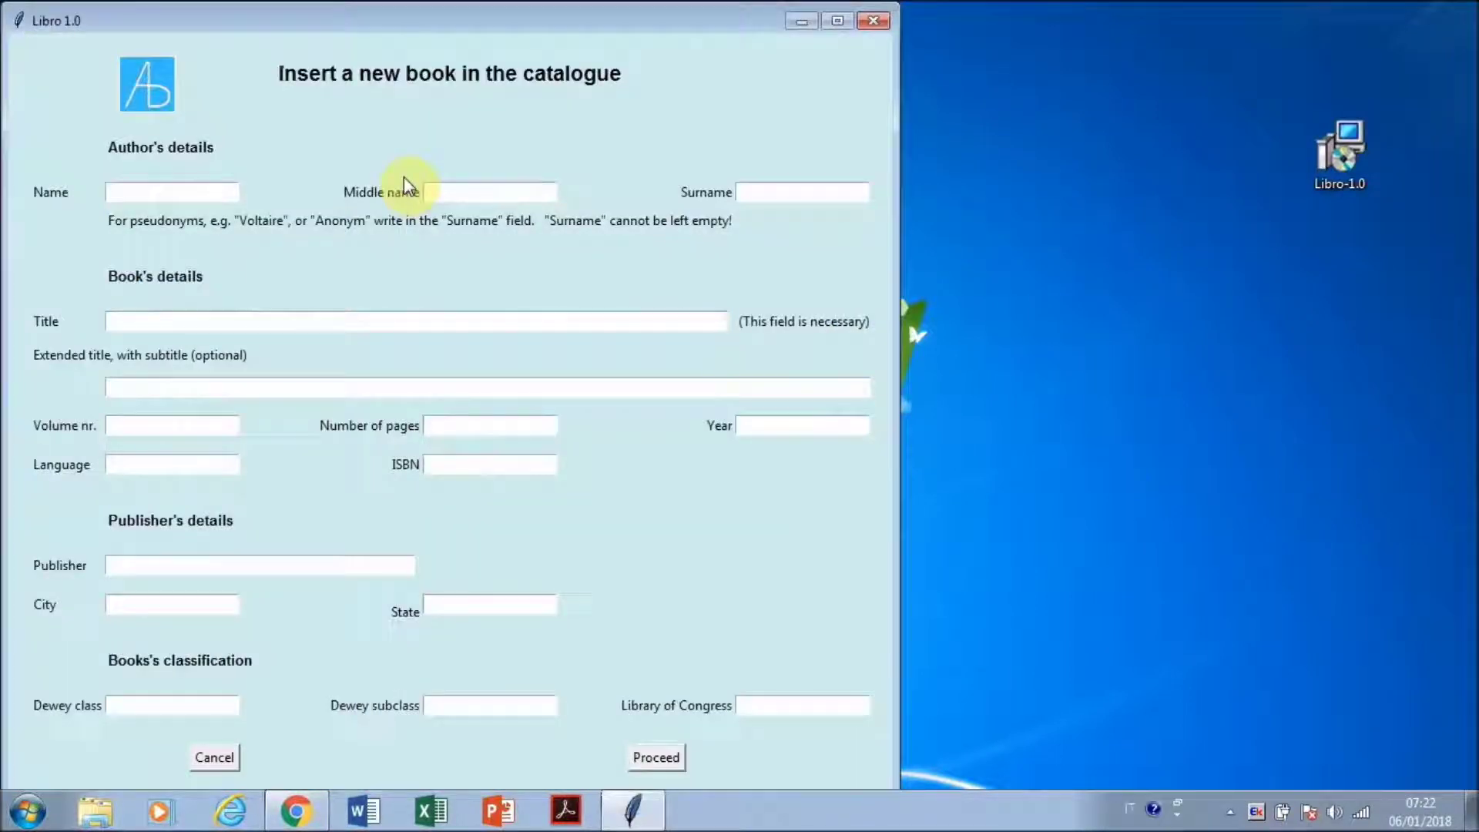
left_click(223, 194)
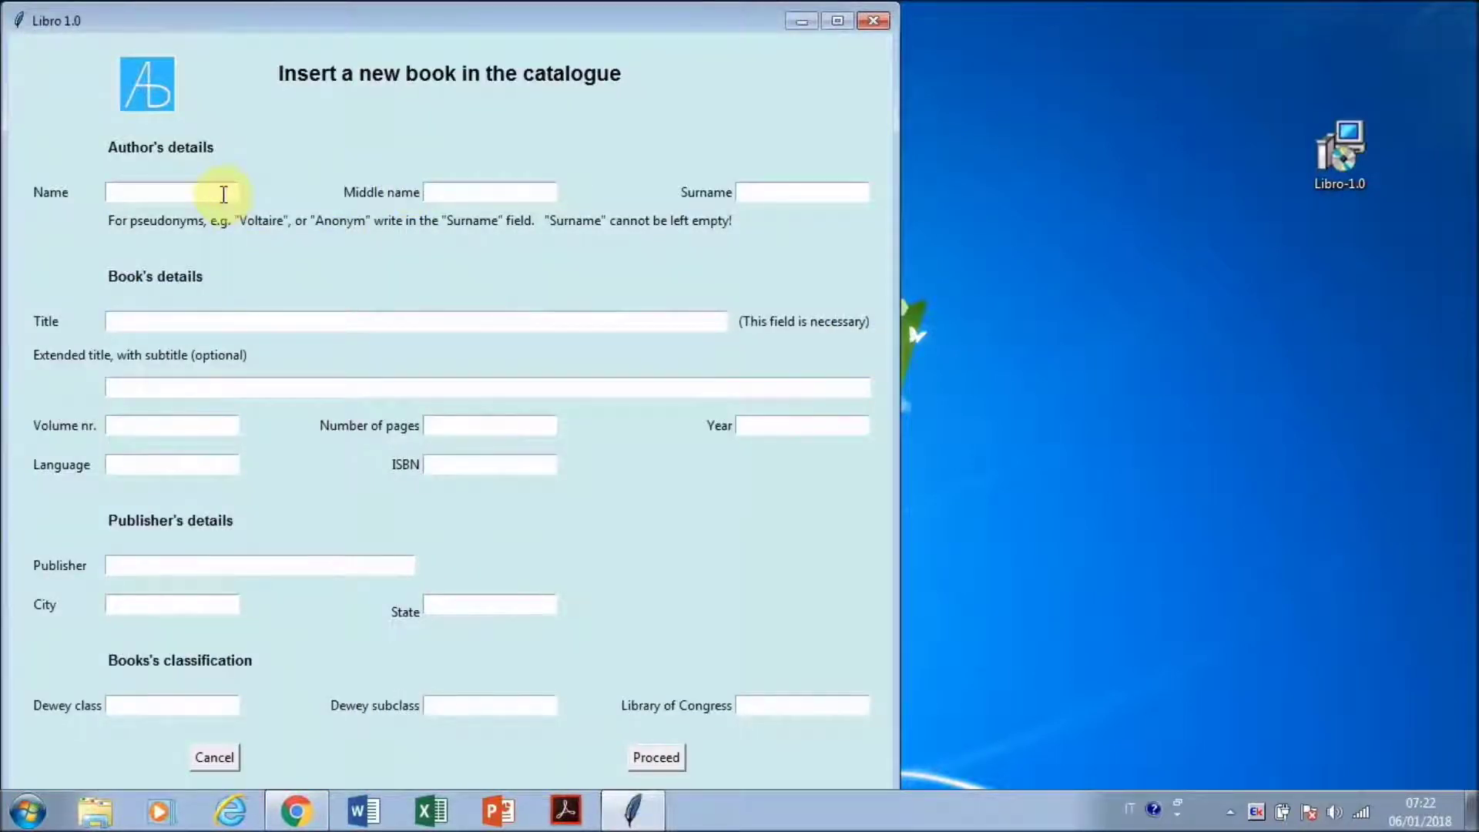
type("Ela")
key("BackSpace")
type("ein")
key("BackSpace")
key("BackSpace")
key("BackSpace")
type("aine")
key("Tab")
key("Tab")
type("Weinmann")
left_click(143, 317)
type("Illustrator")
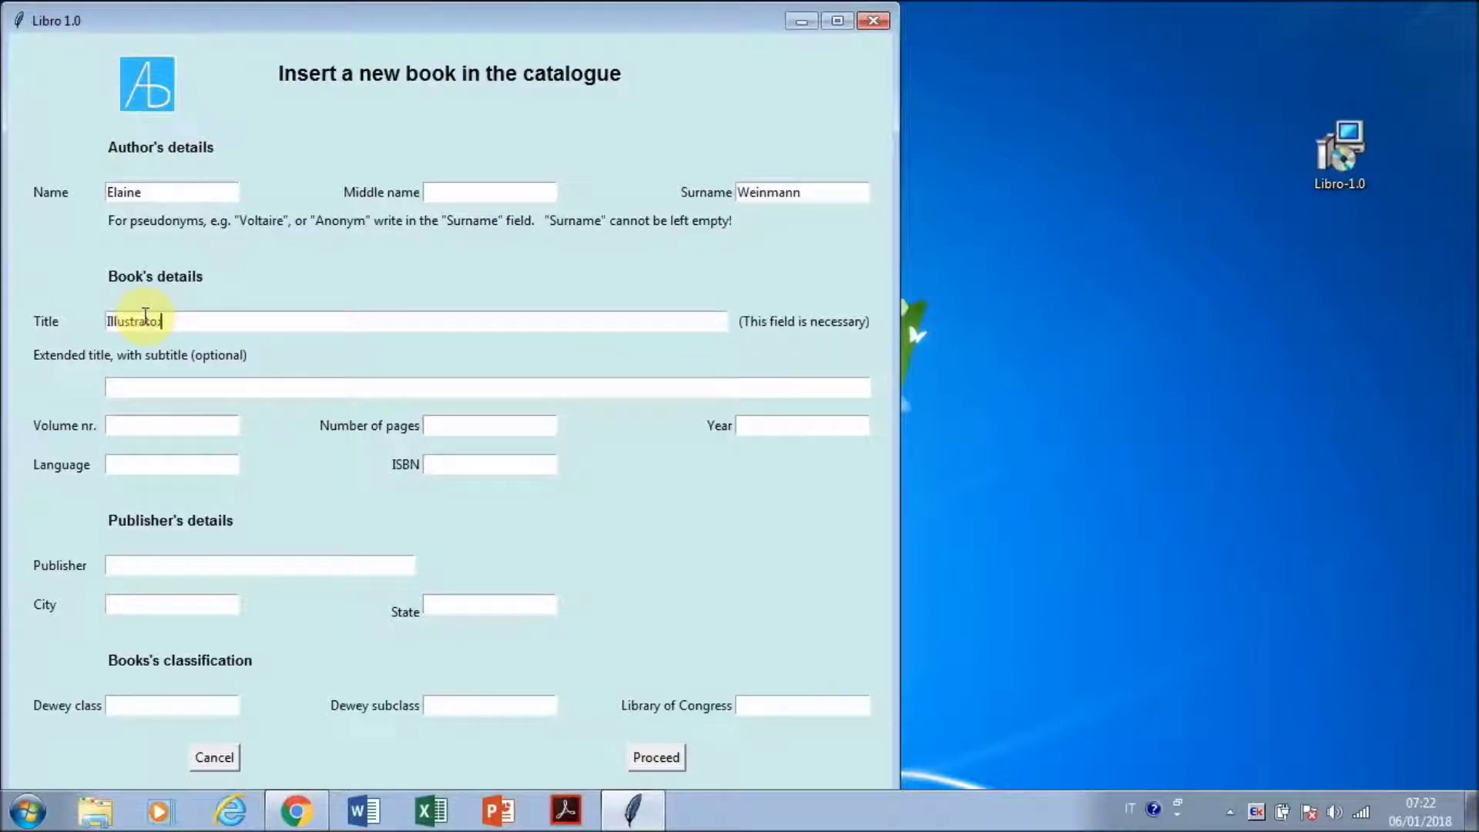
type(" CC")
left_click(451, 433)
type("472")
left_click(798, 424)
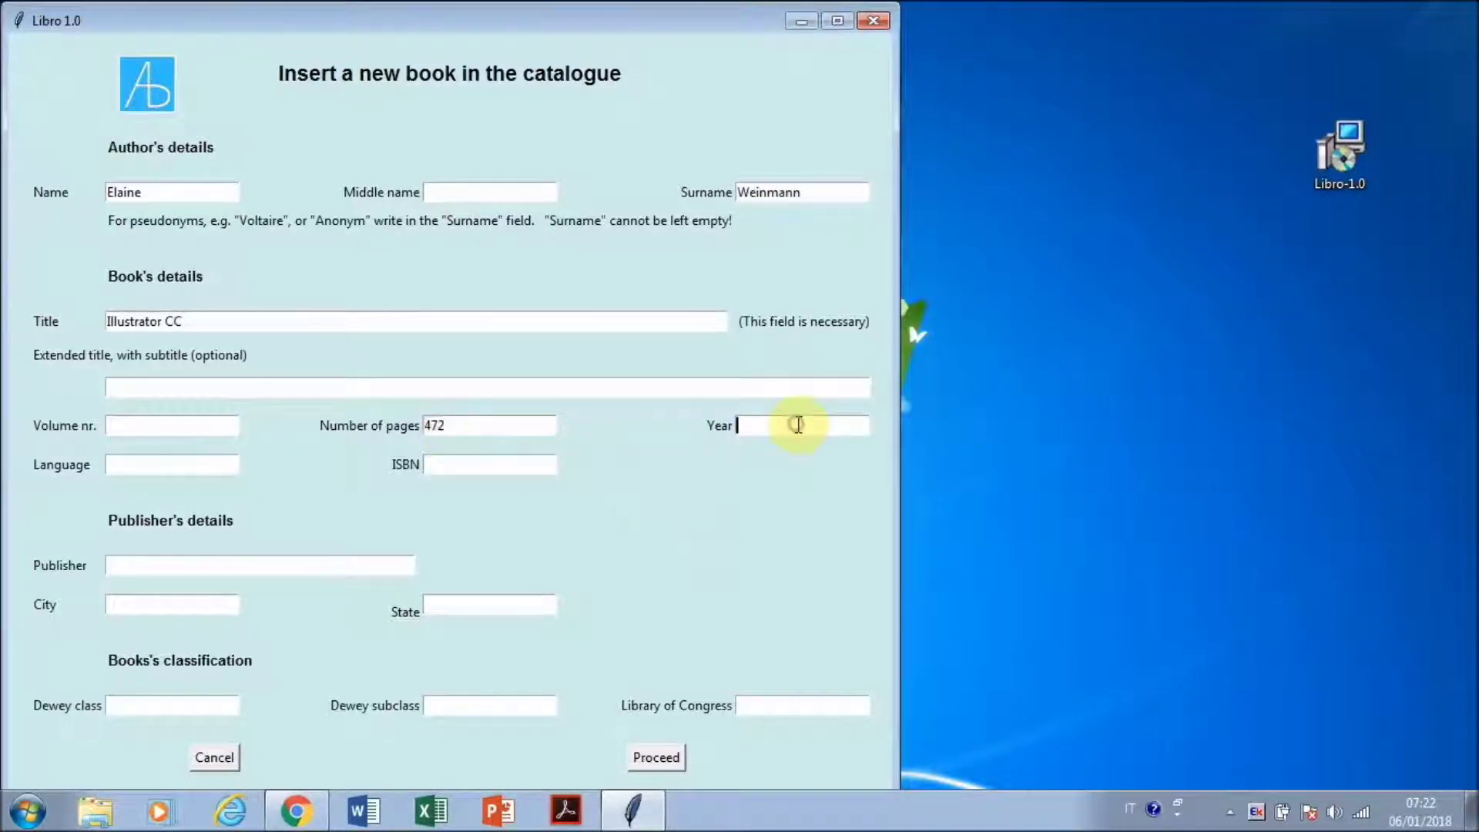
type("2014")
left_click(213, 472)
type("English")
left_click(528, 468)
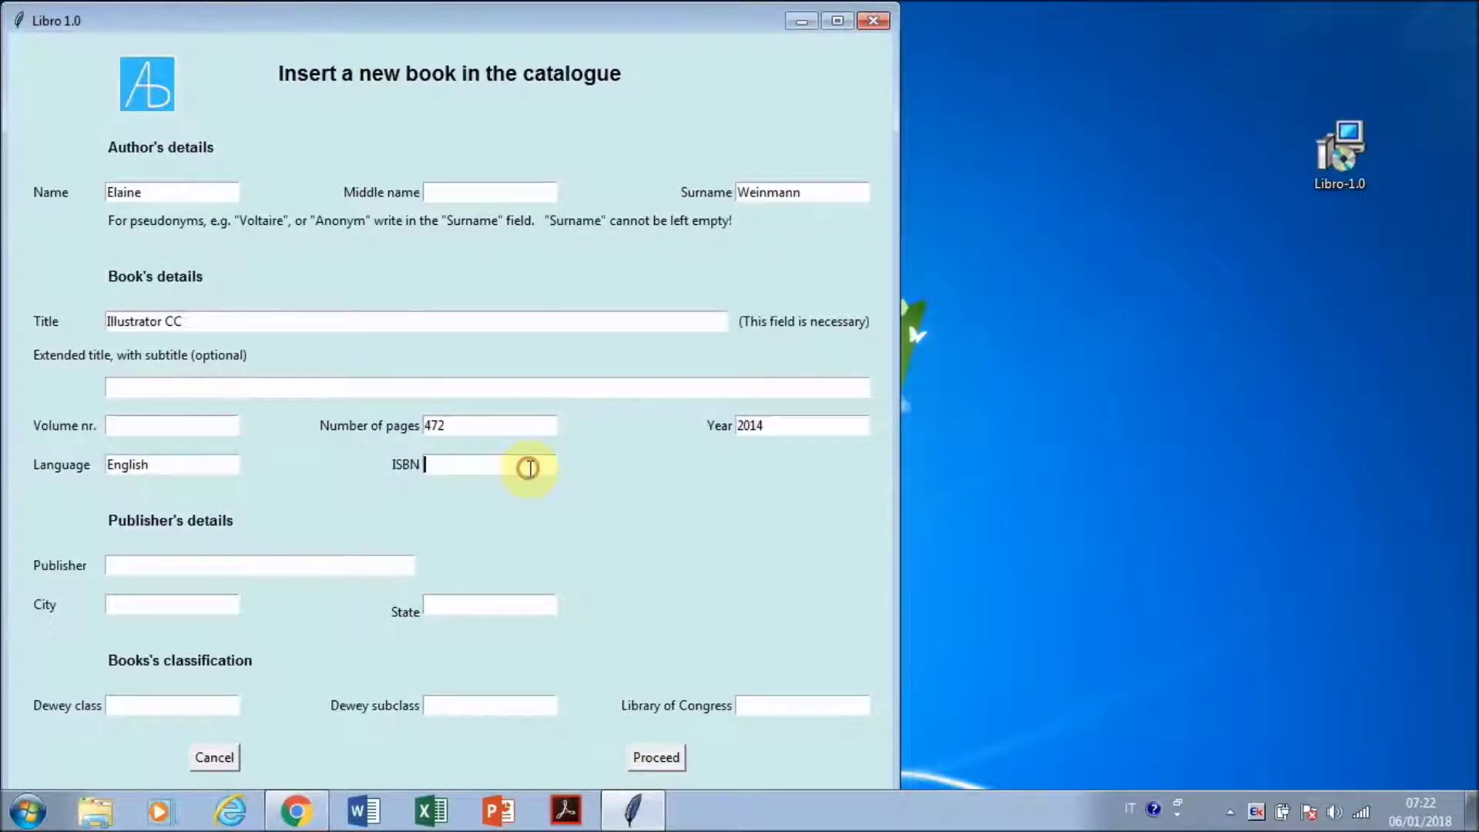
type("9780133987034")
Set the book's publisher to Peachpit Press and its state to United States
left_click(289, 570)
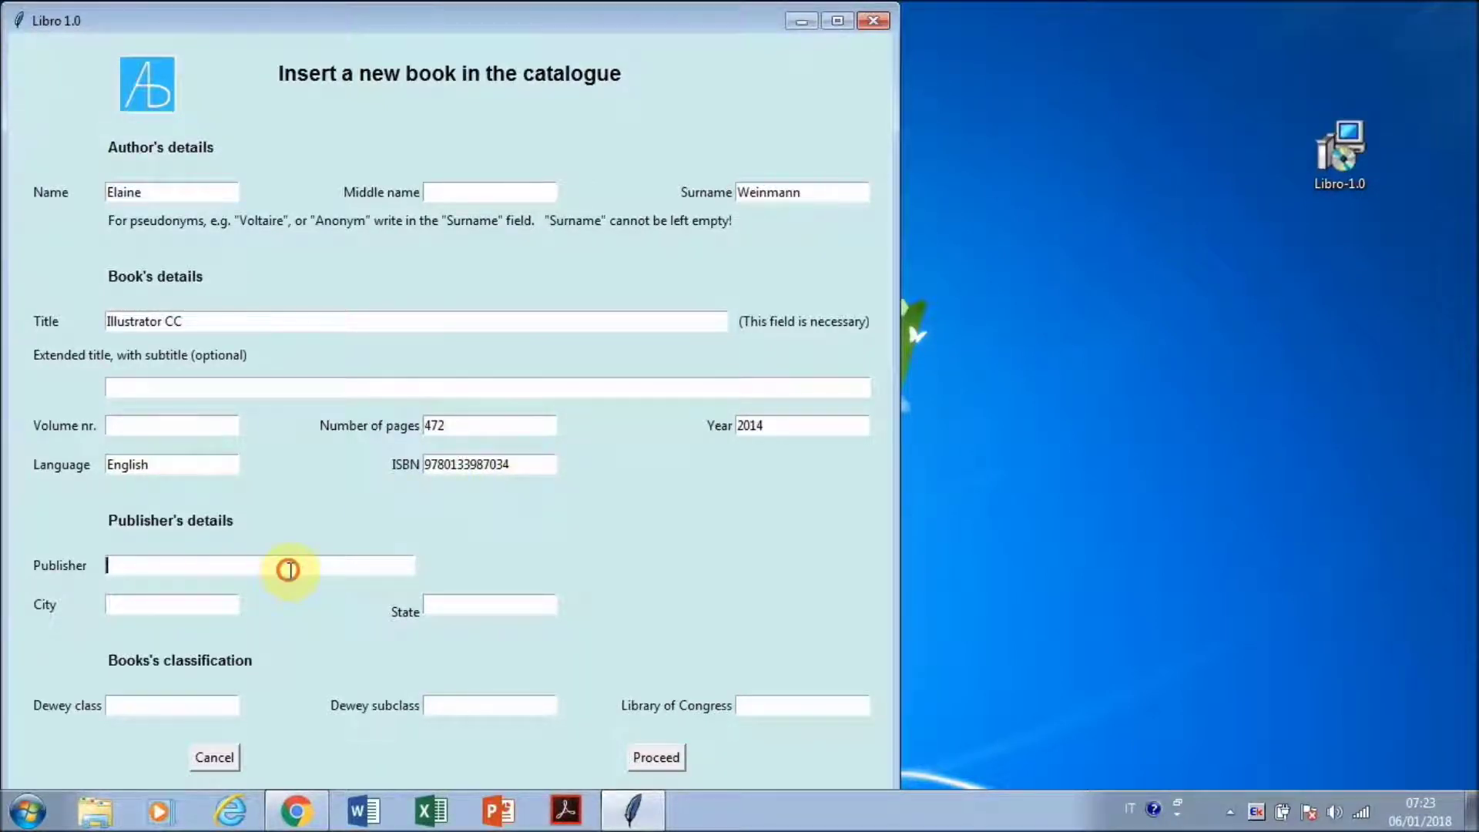
type("Peachpit Press")
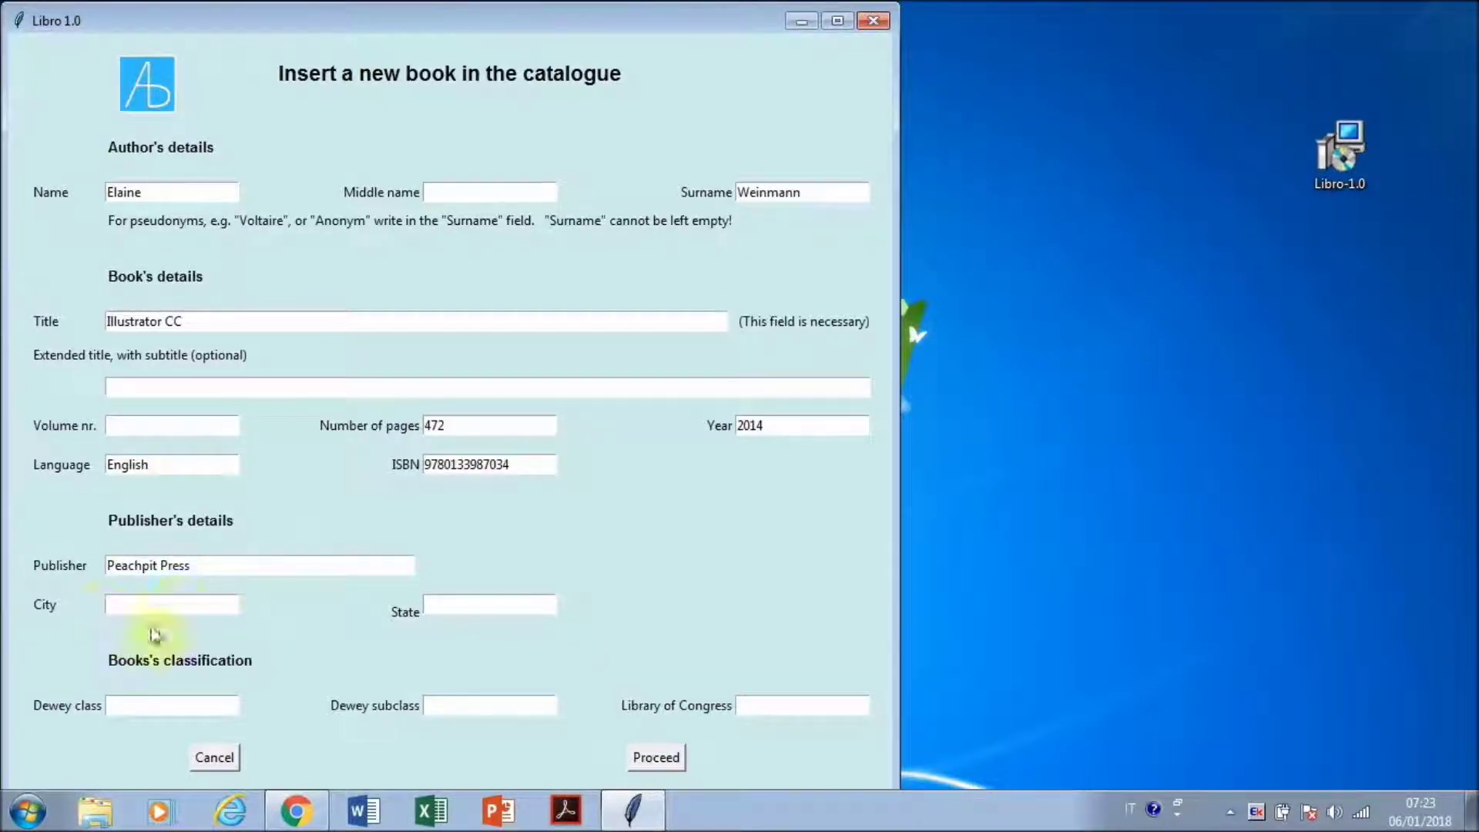
left_click(493, 606)
type("United States")
Classify the book under Dewey class 006, subclass 686, and save it to the catalogue
left_click(217, 708)
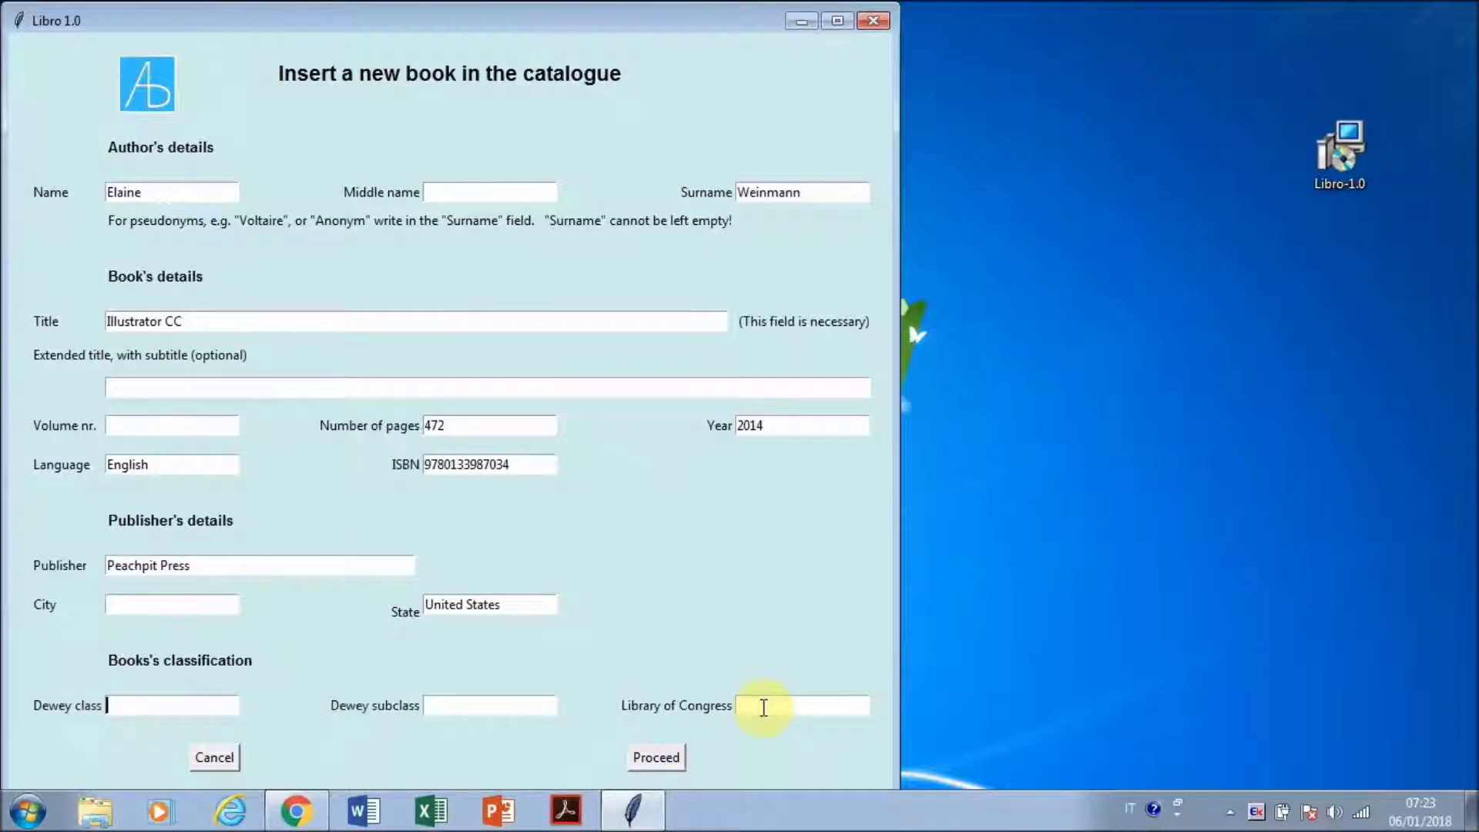
type("006")
key("Tab")
type("686")
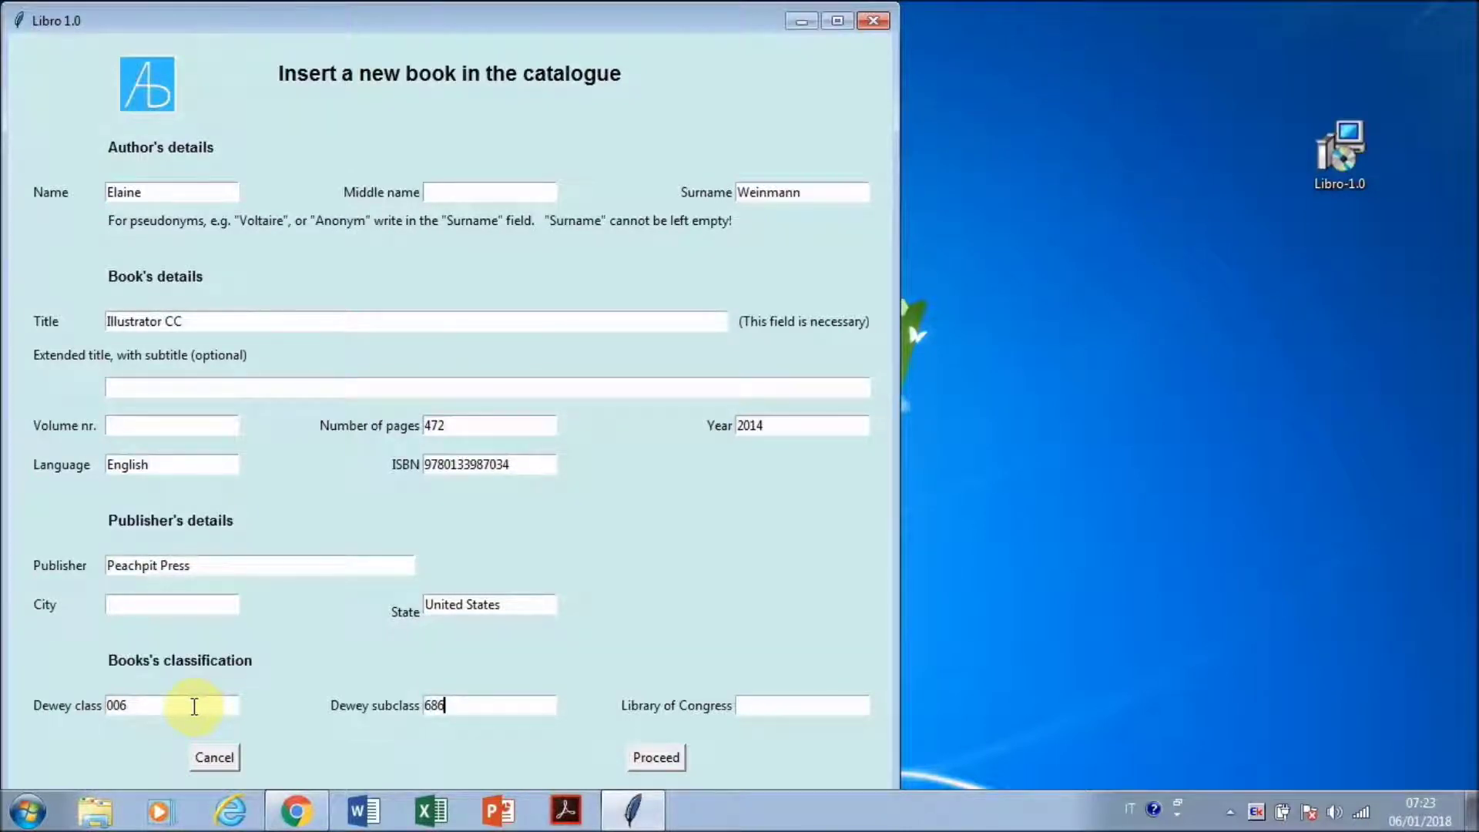
left_click(653, 759)
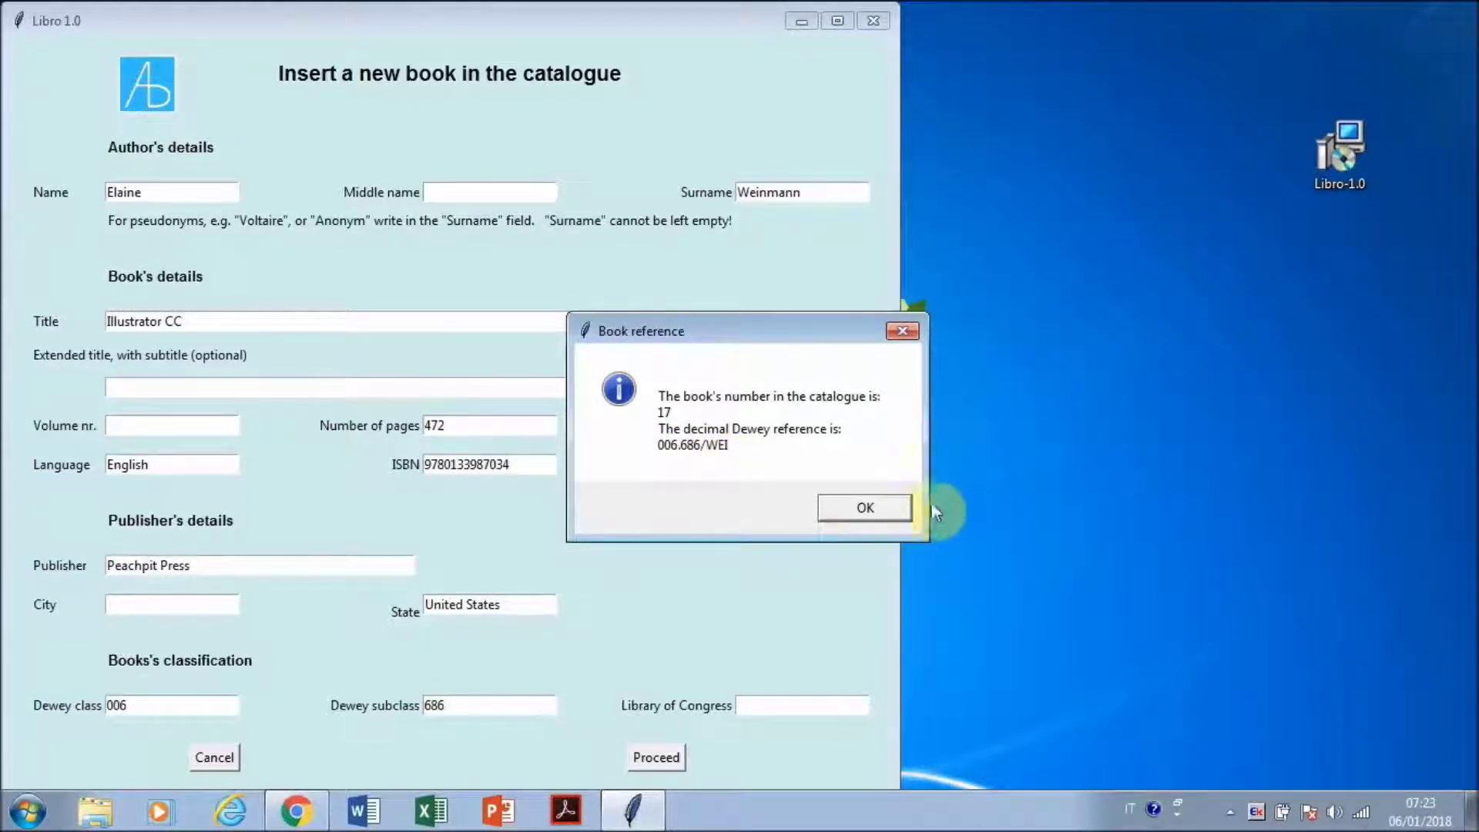
left_click(900, 507)
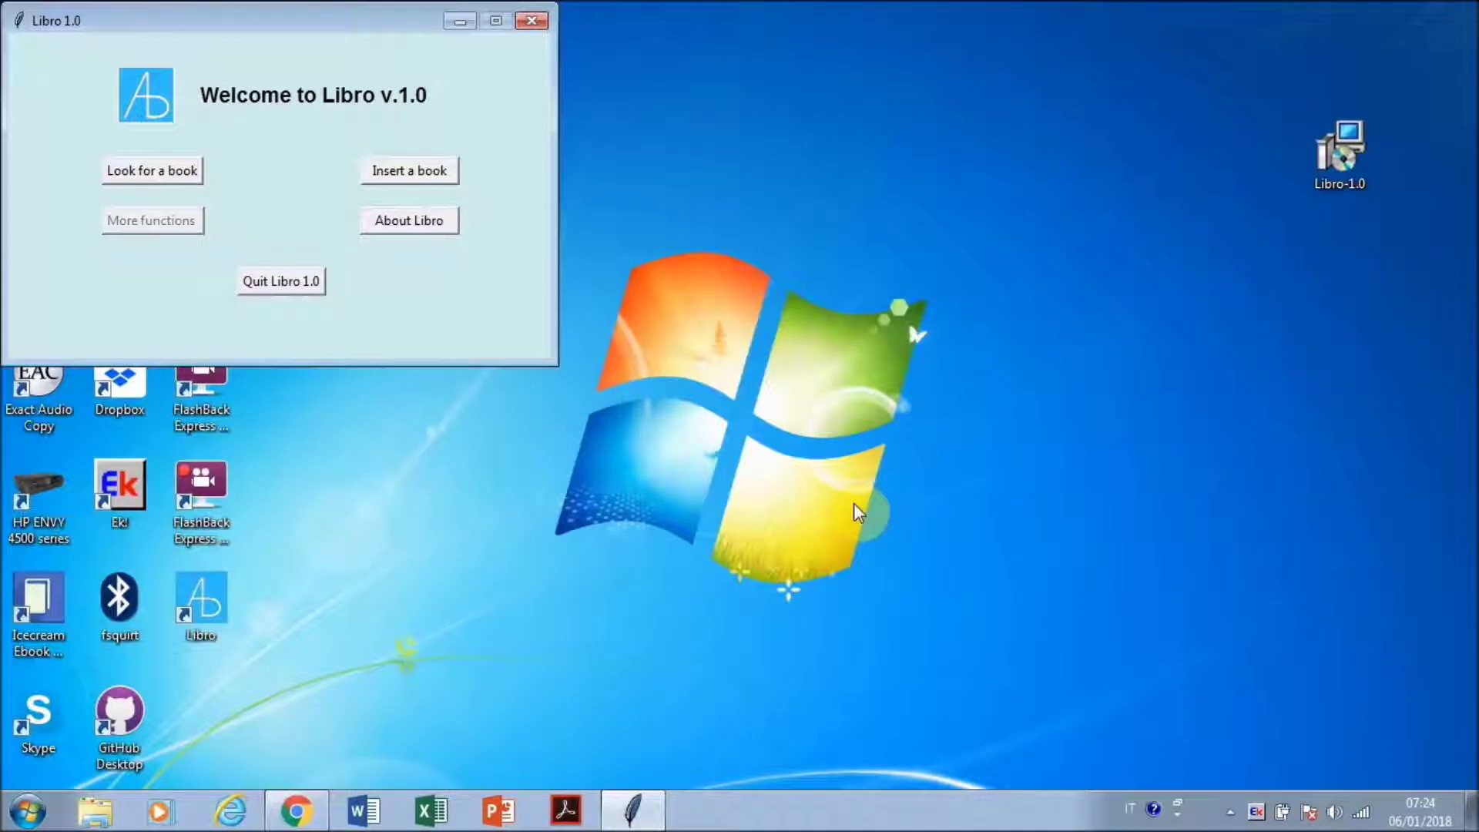
Search the catalogue for books by the author surname Joffo
left_click(152, 171)
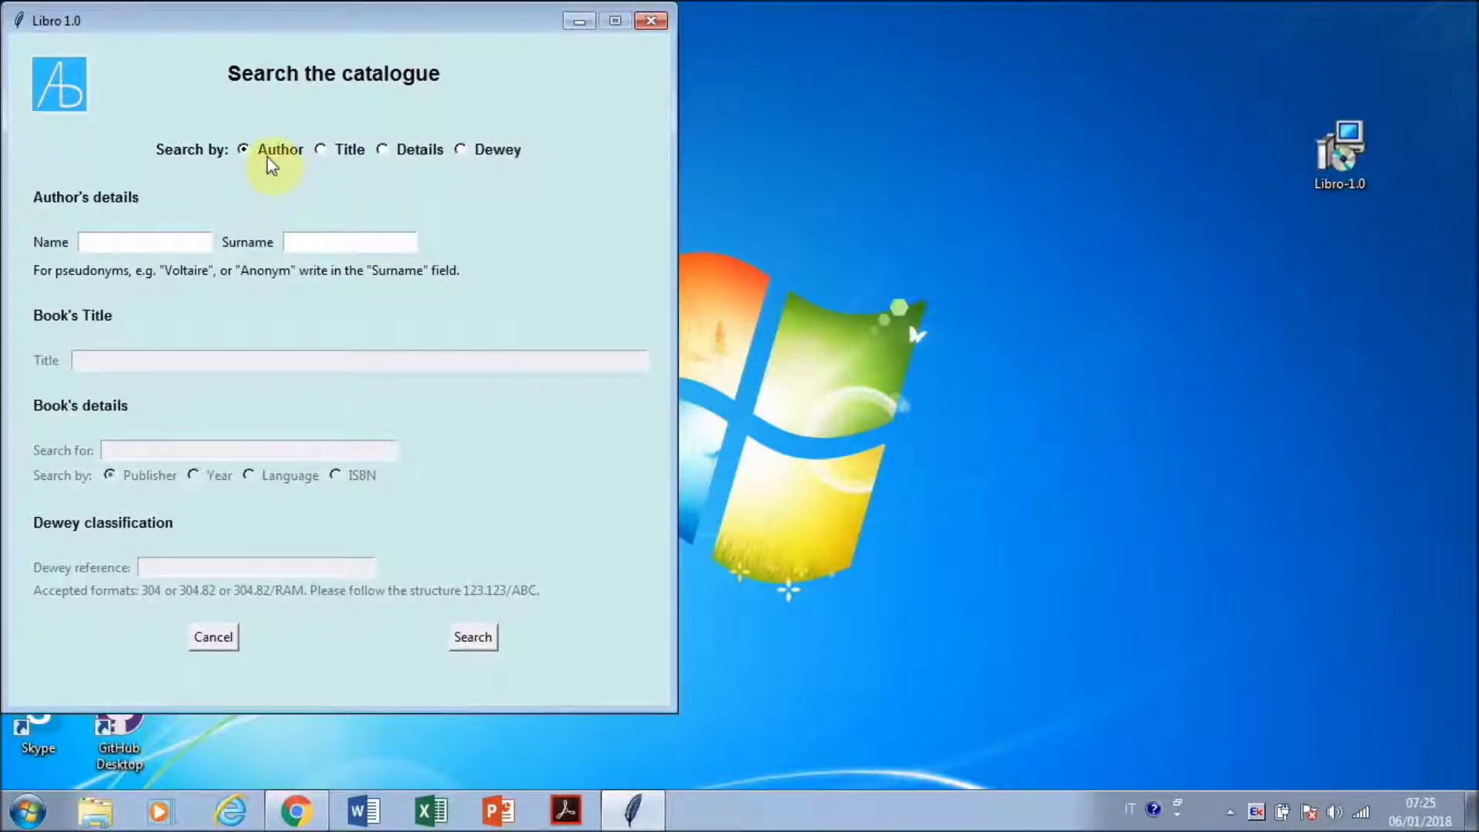
left_click(334, 235)
type("Joffo")
left_click(478, 644)
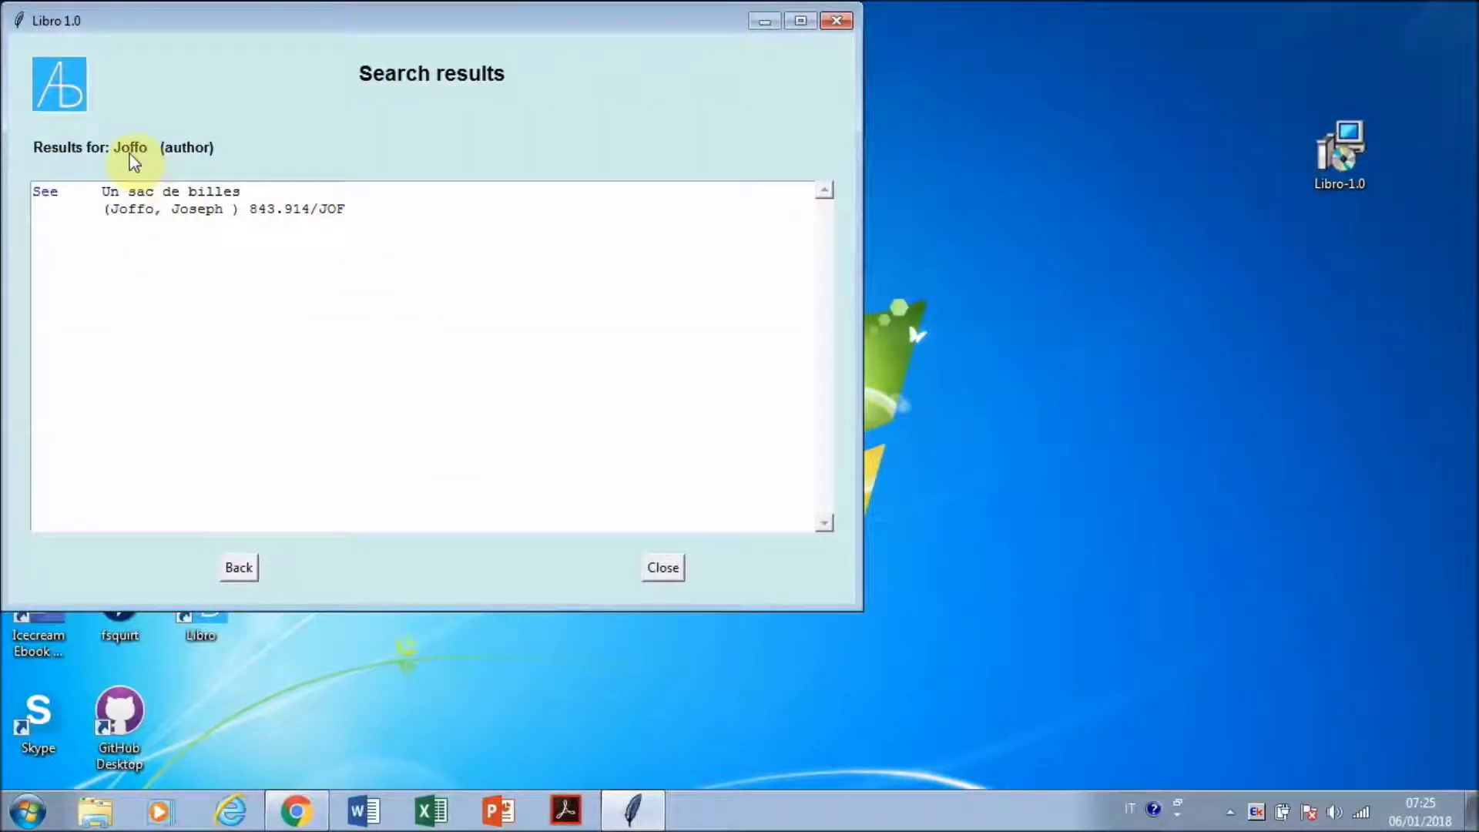
View the full record of Un sac de billes, then close the search results
left_click(45, 194)
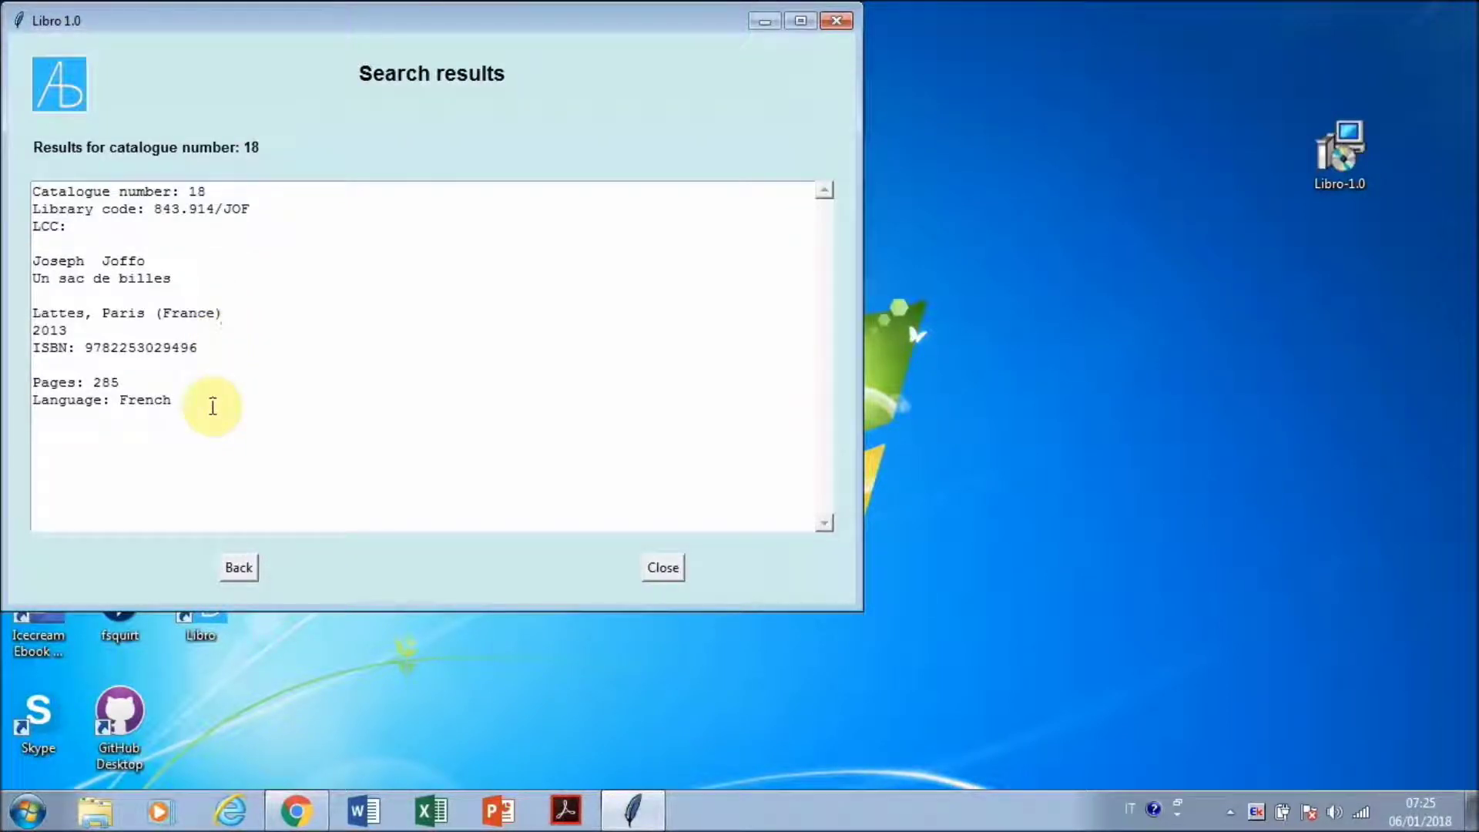
left_click(242, 568)
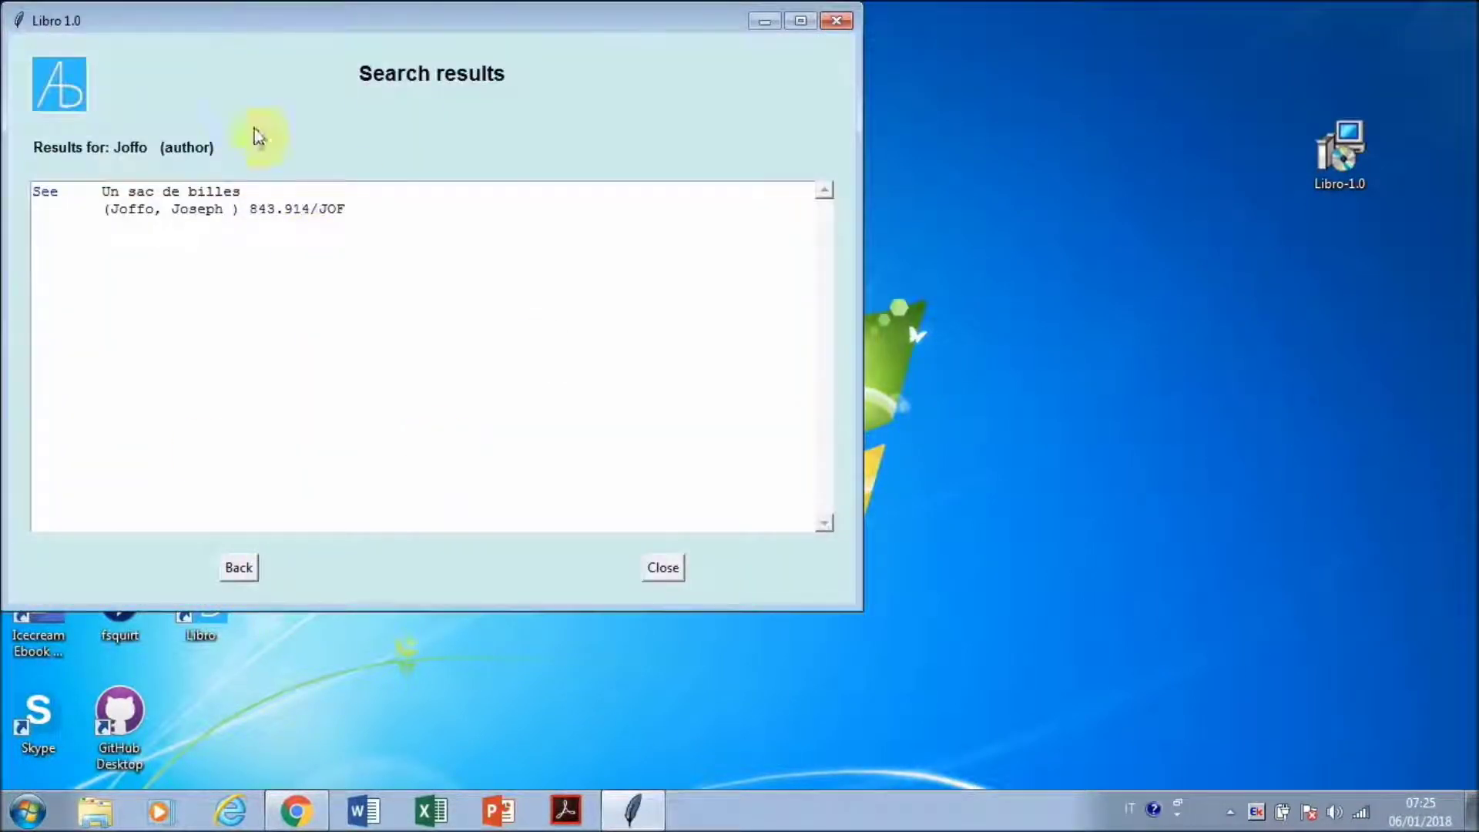
left_click(664, 570)
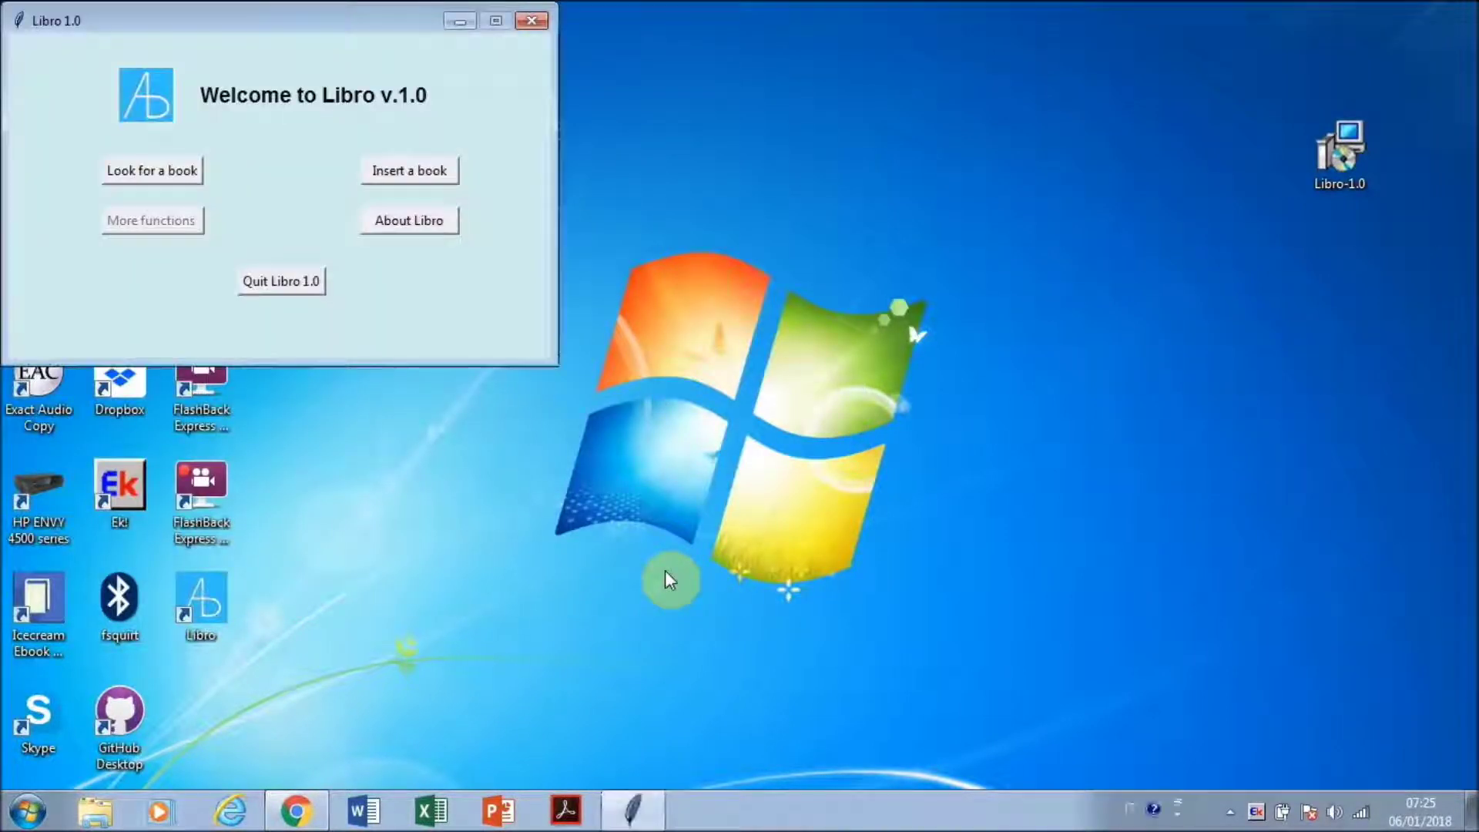
Search the catalogue by title for Illustrator
left_click(144, 176)
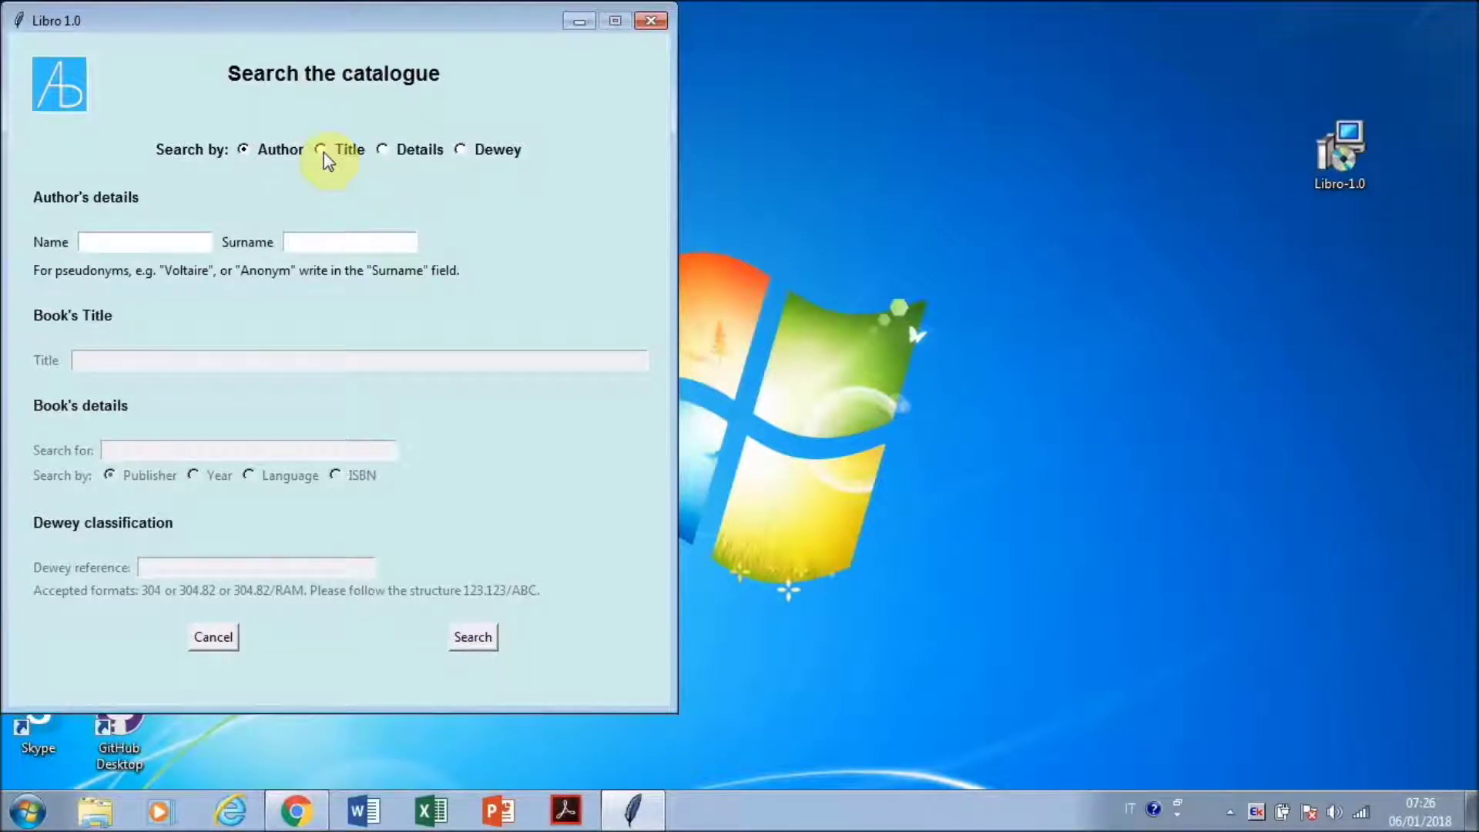
left_click(322, 154)
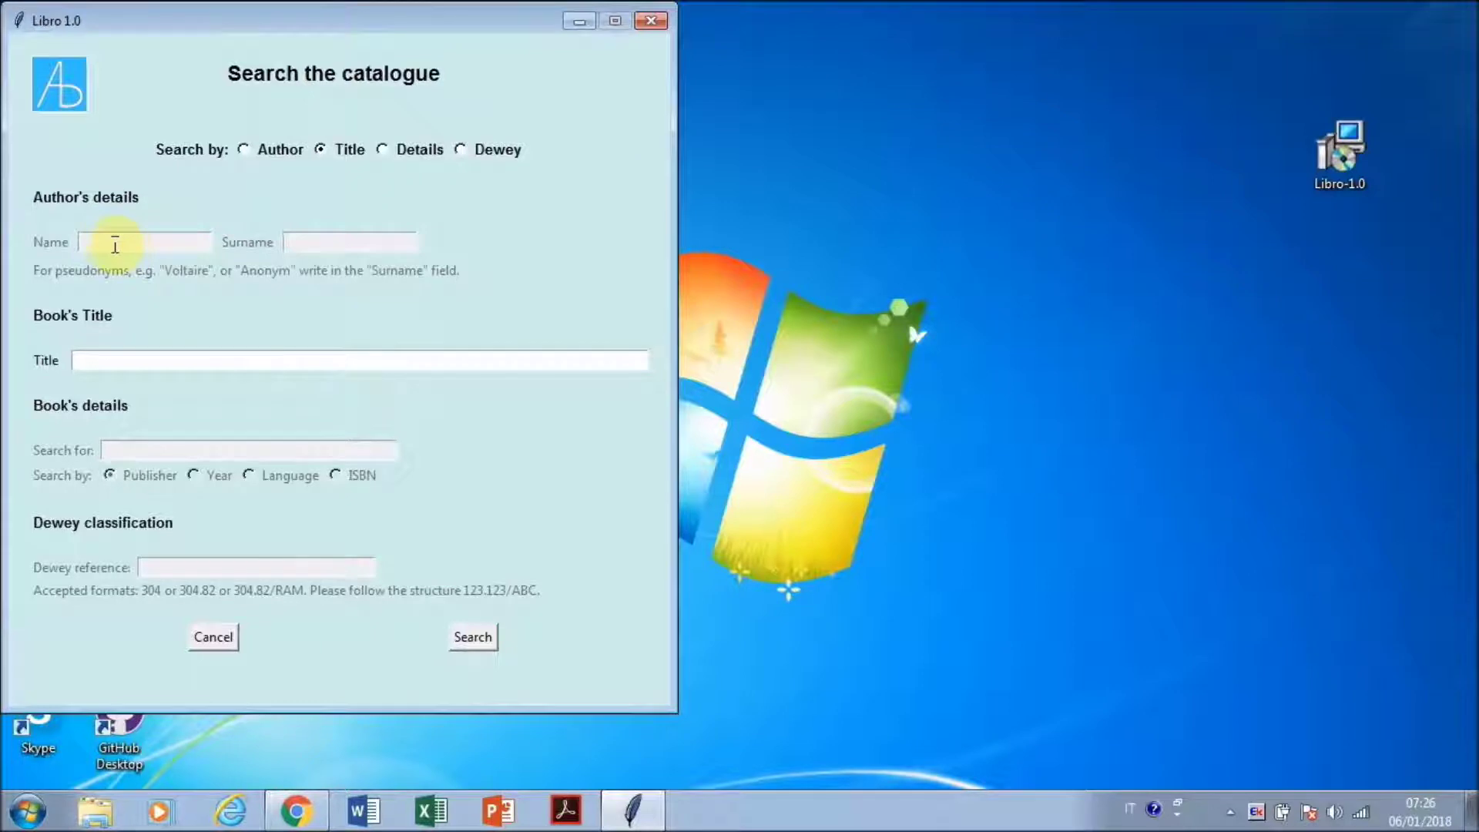
left_click(241, 361)
left_click(484, 638)
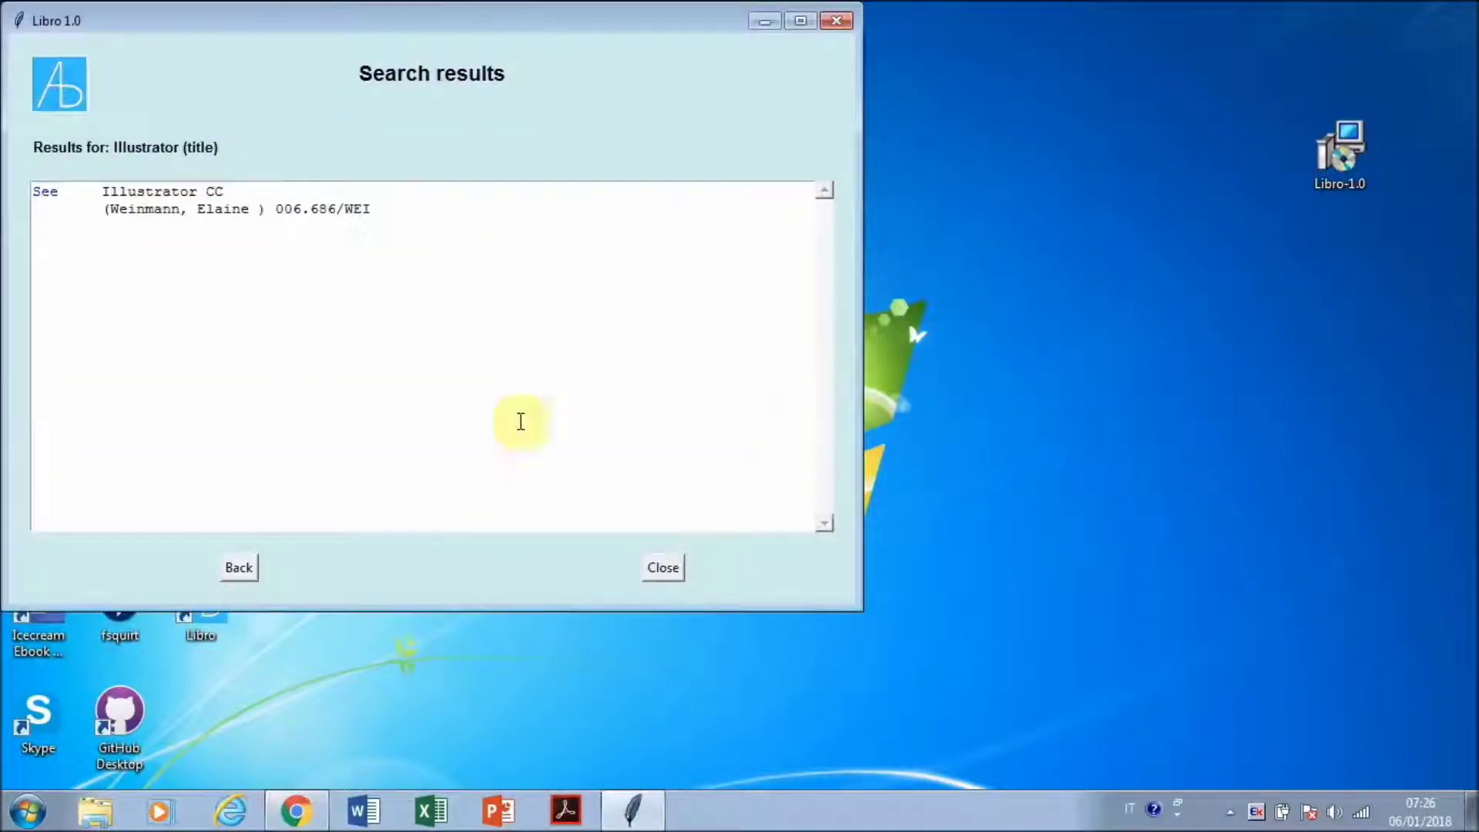
View the full record of Illustrator CC and return to the catalogue search form
left_click(45, 193)
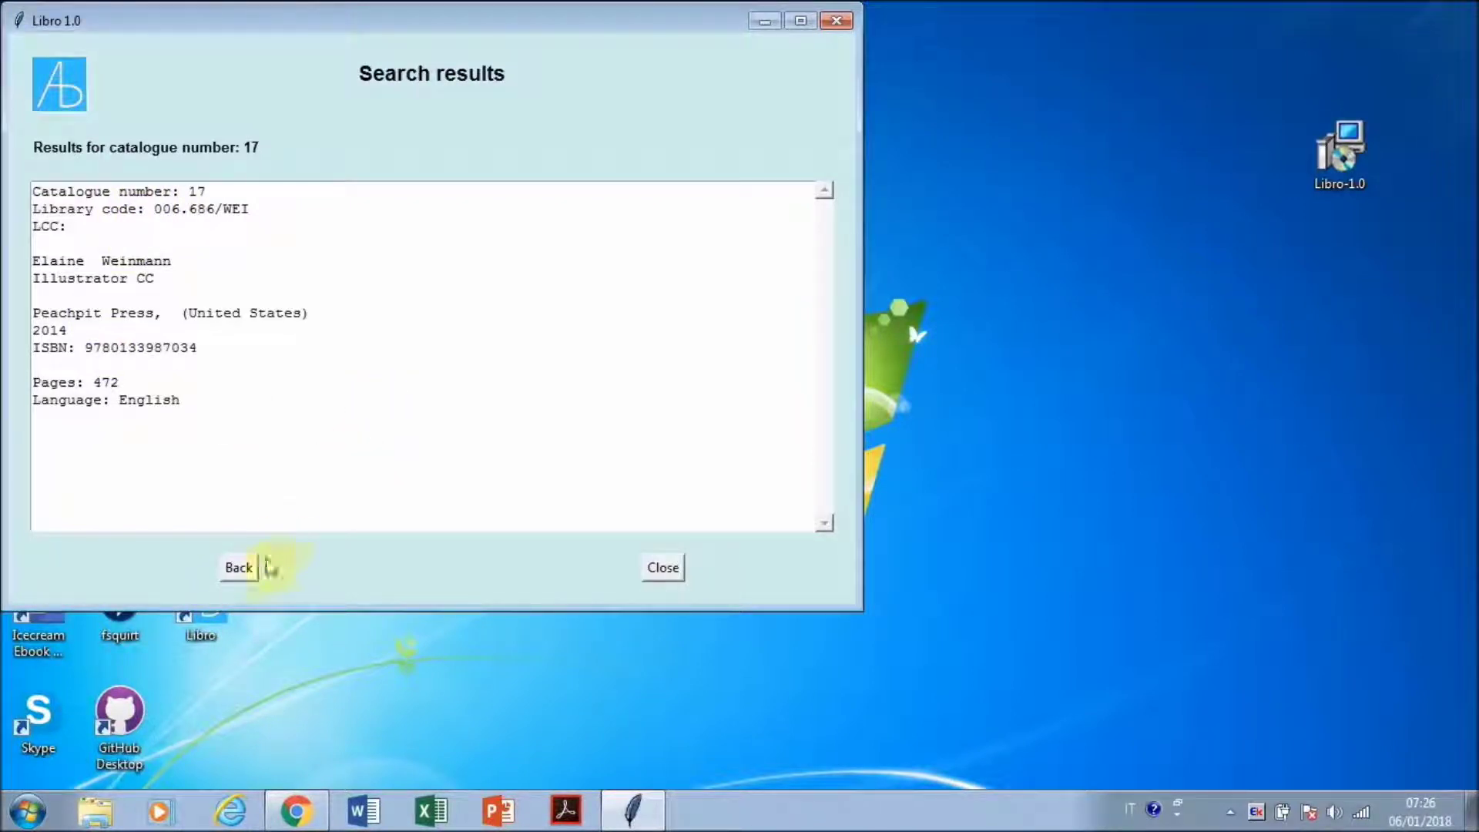
left_click(238, 568)
left_click(240, 569)
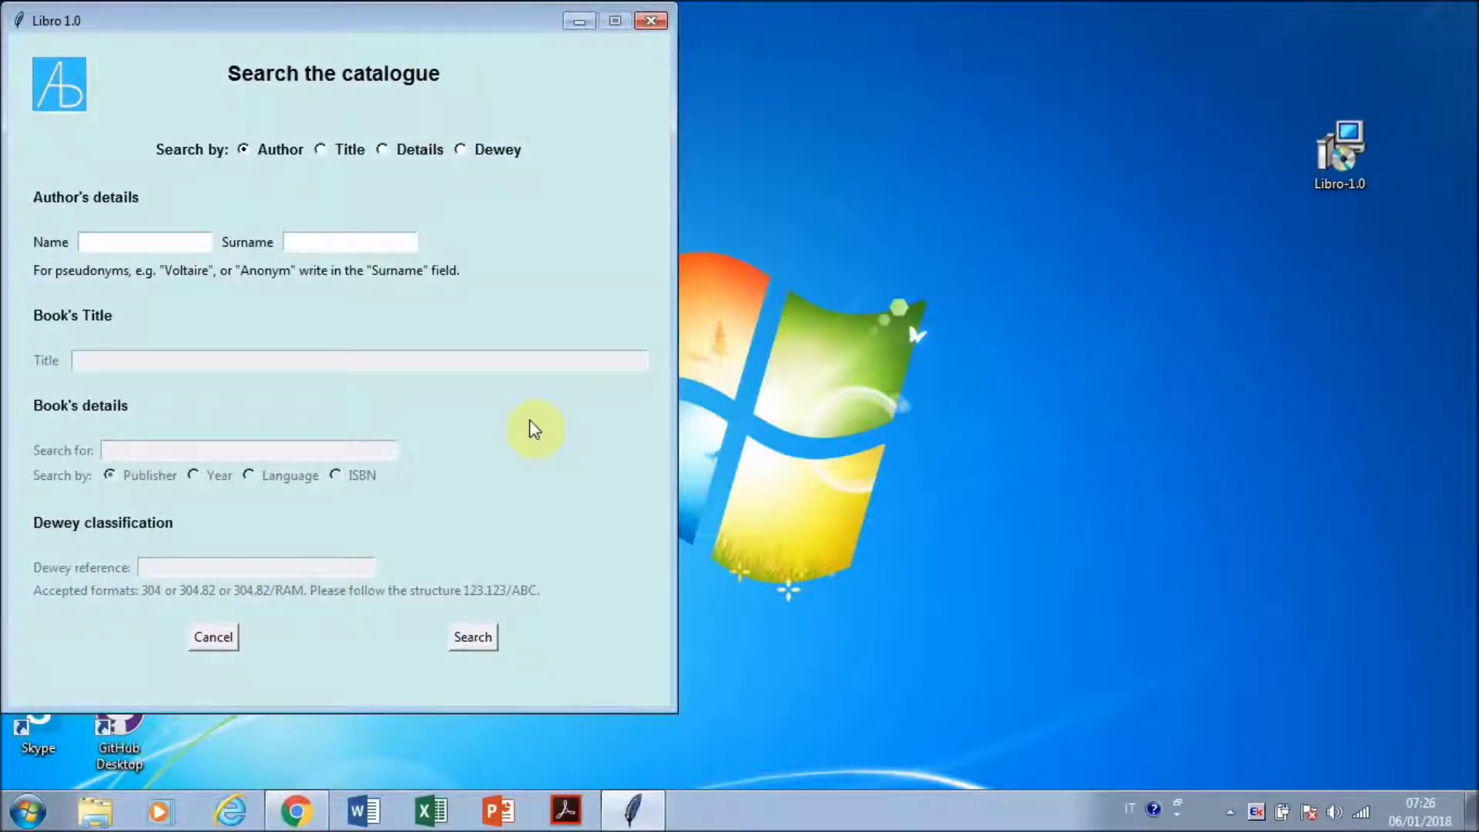
Search the catalogue by book details for the language English, then return to the search form
left_click(408, 154)
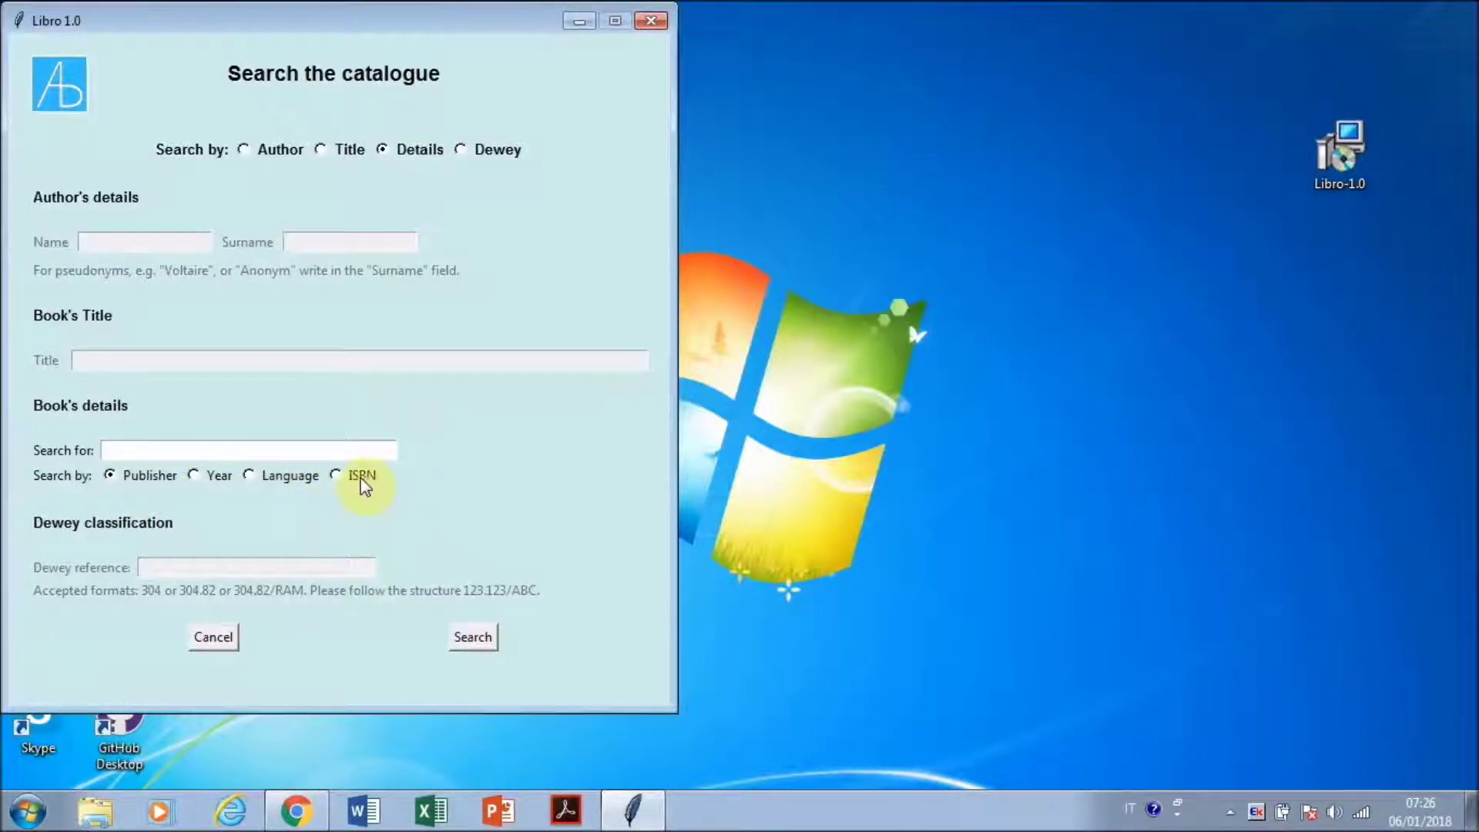
left_click(272, 452)
left_click(248, 475)
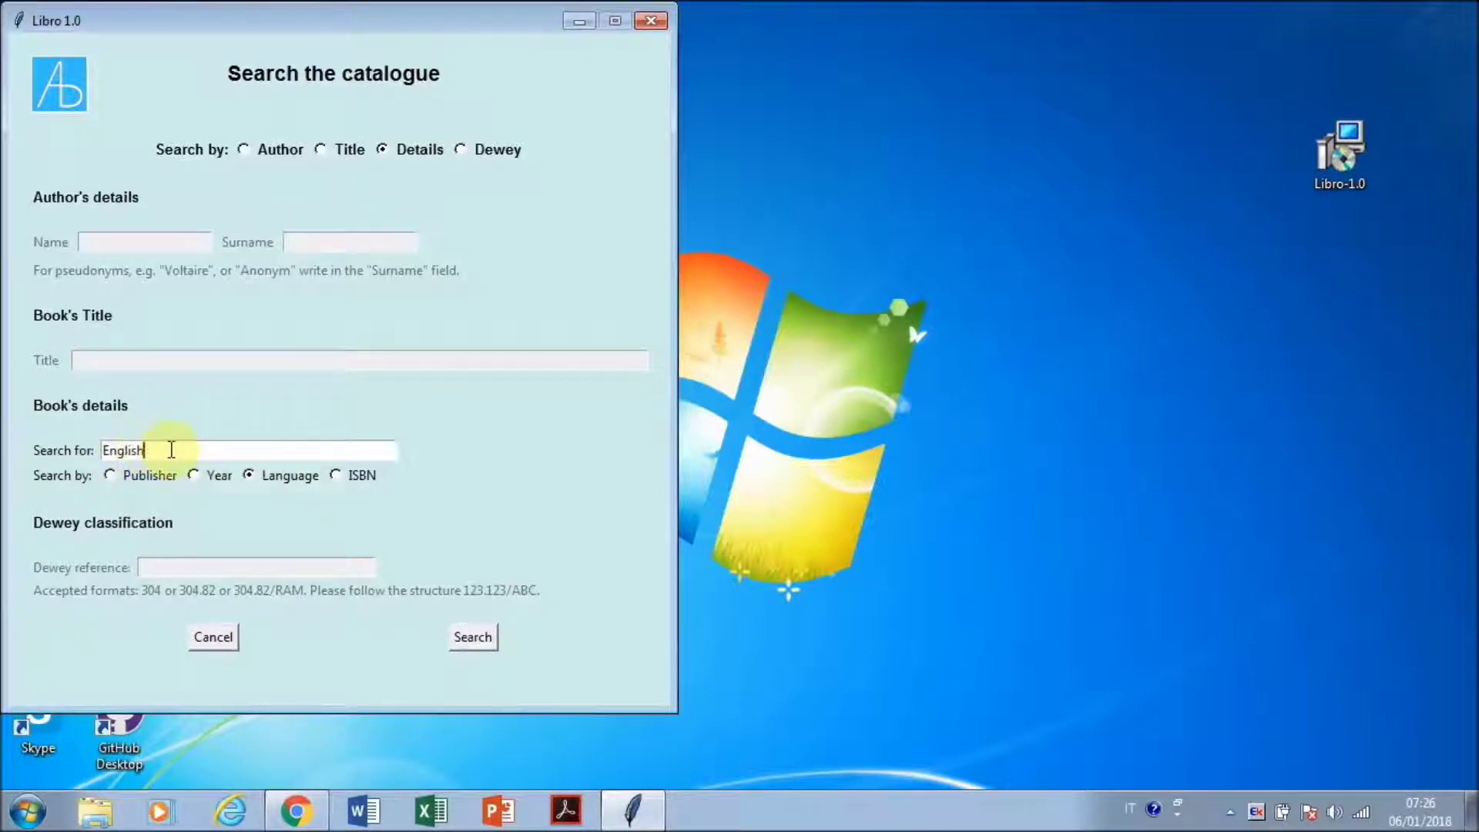
left_click(465, 638)
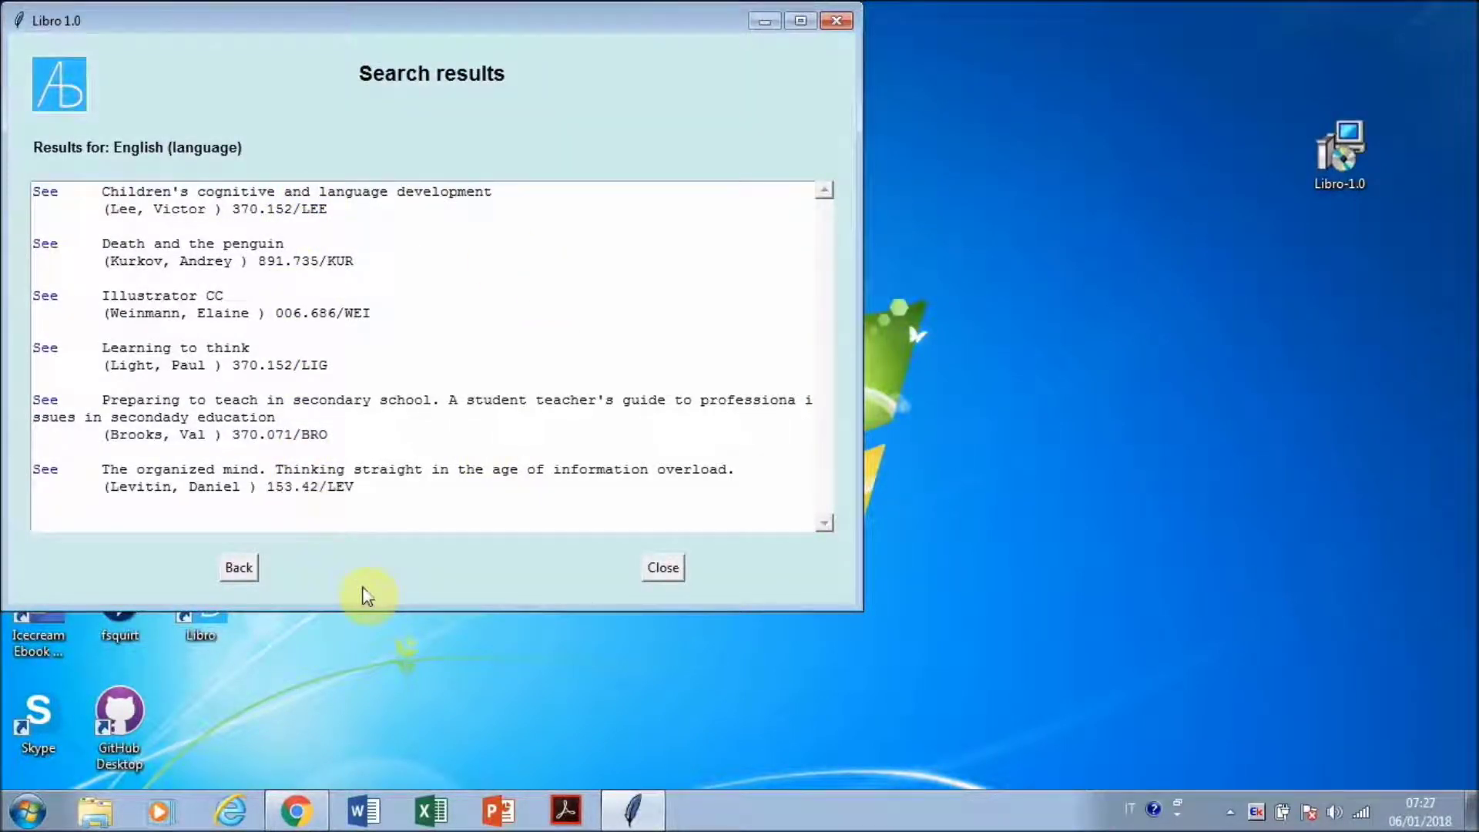
left_click(234, 576)
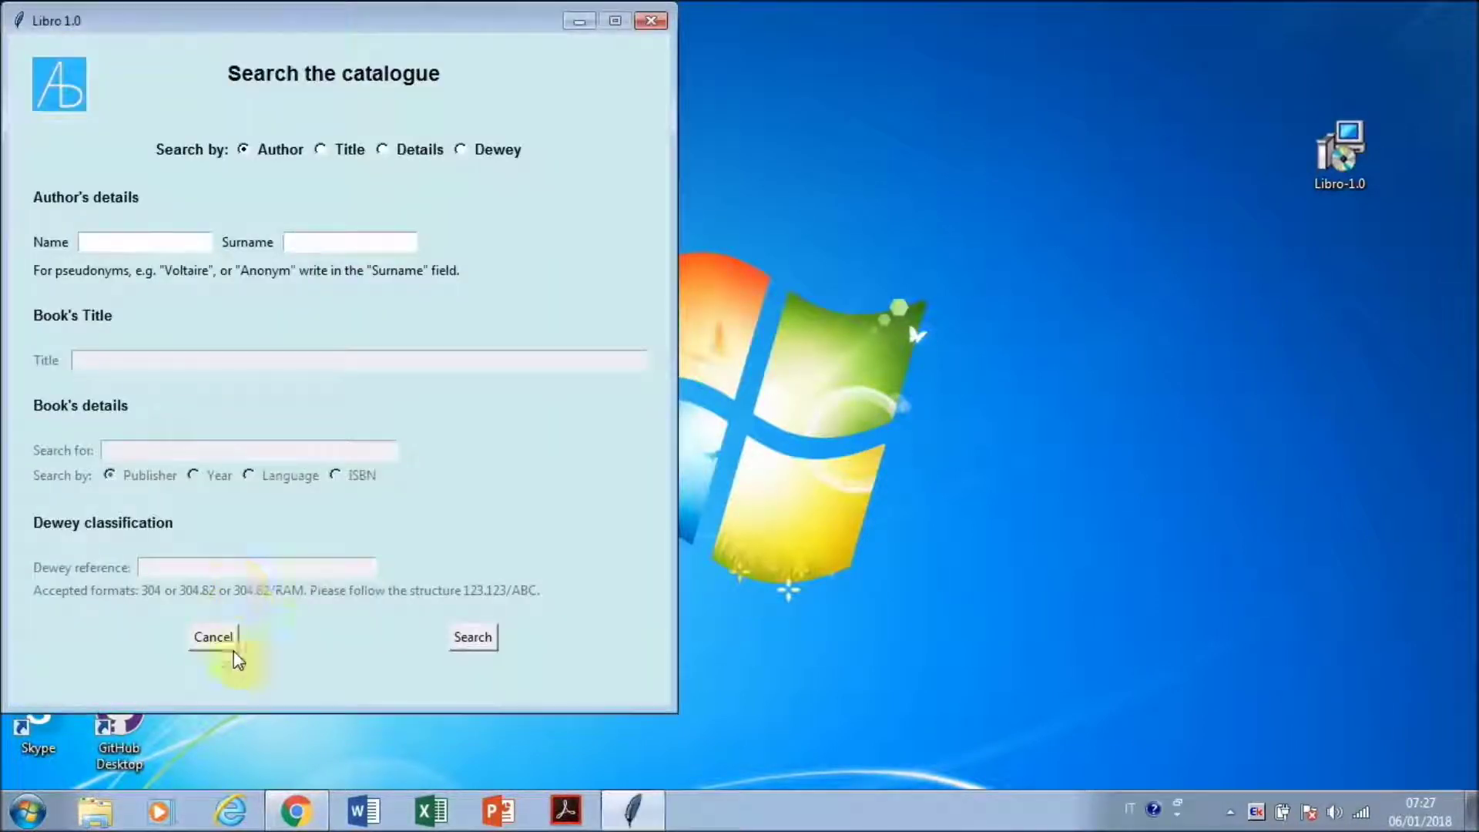
Search the catalogue for the Dewey reference 843, then return to the search form
left_click(497, 154)
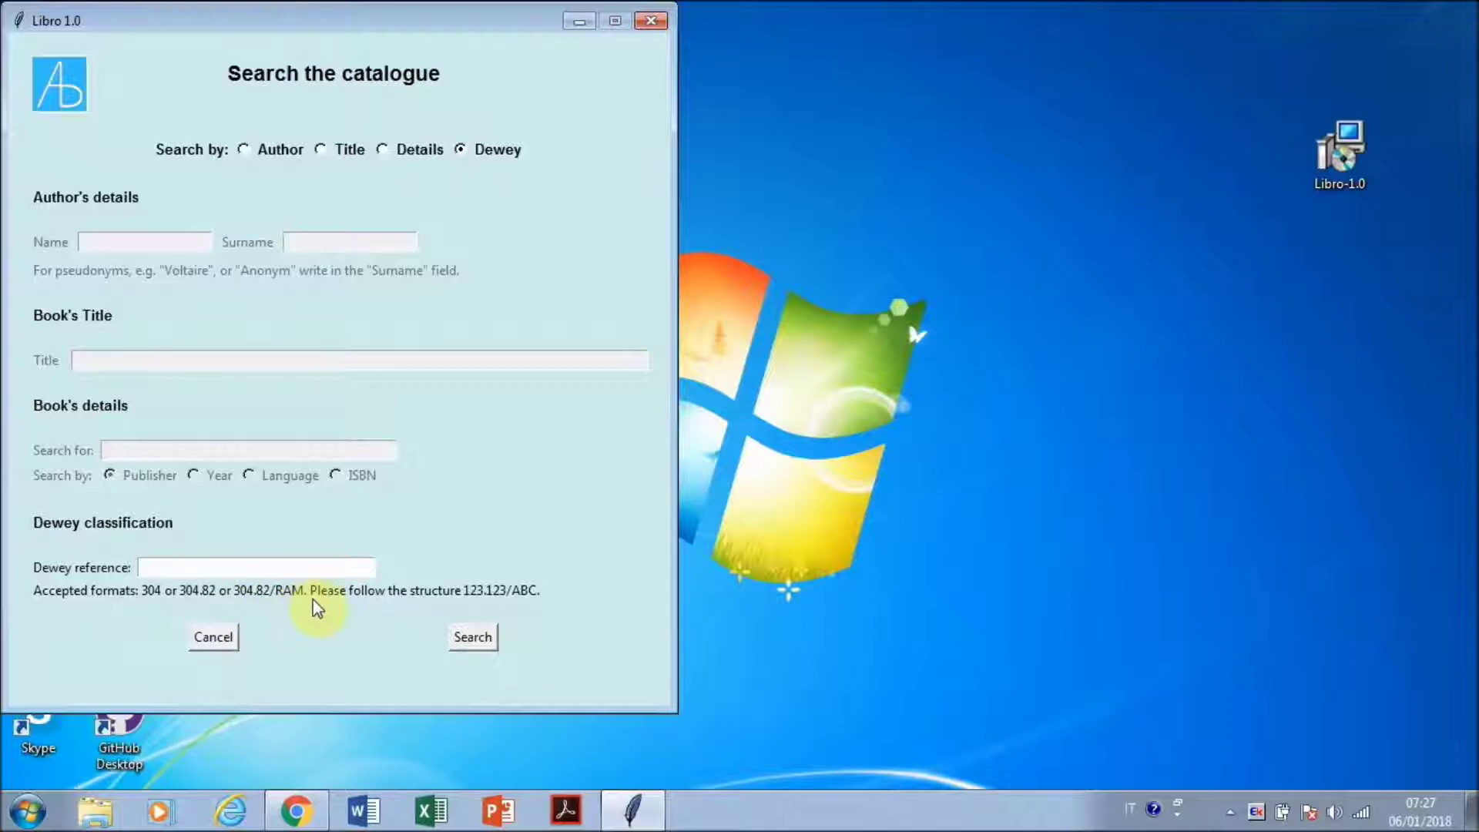
left_click(281, 568)
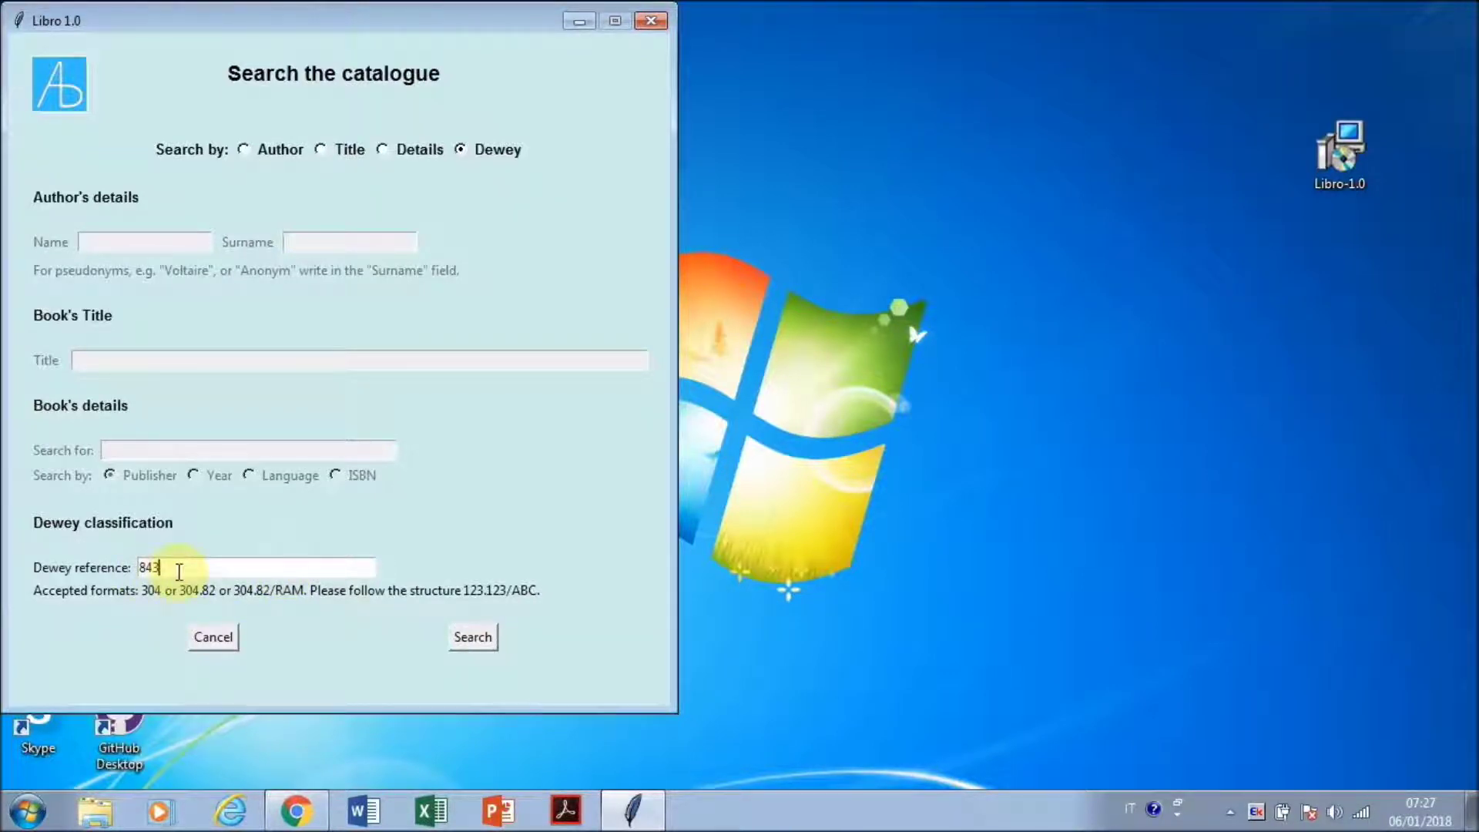
left_click(472, 637)
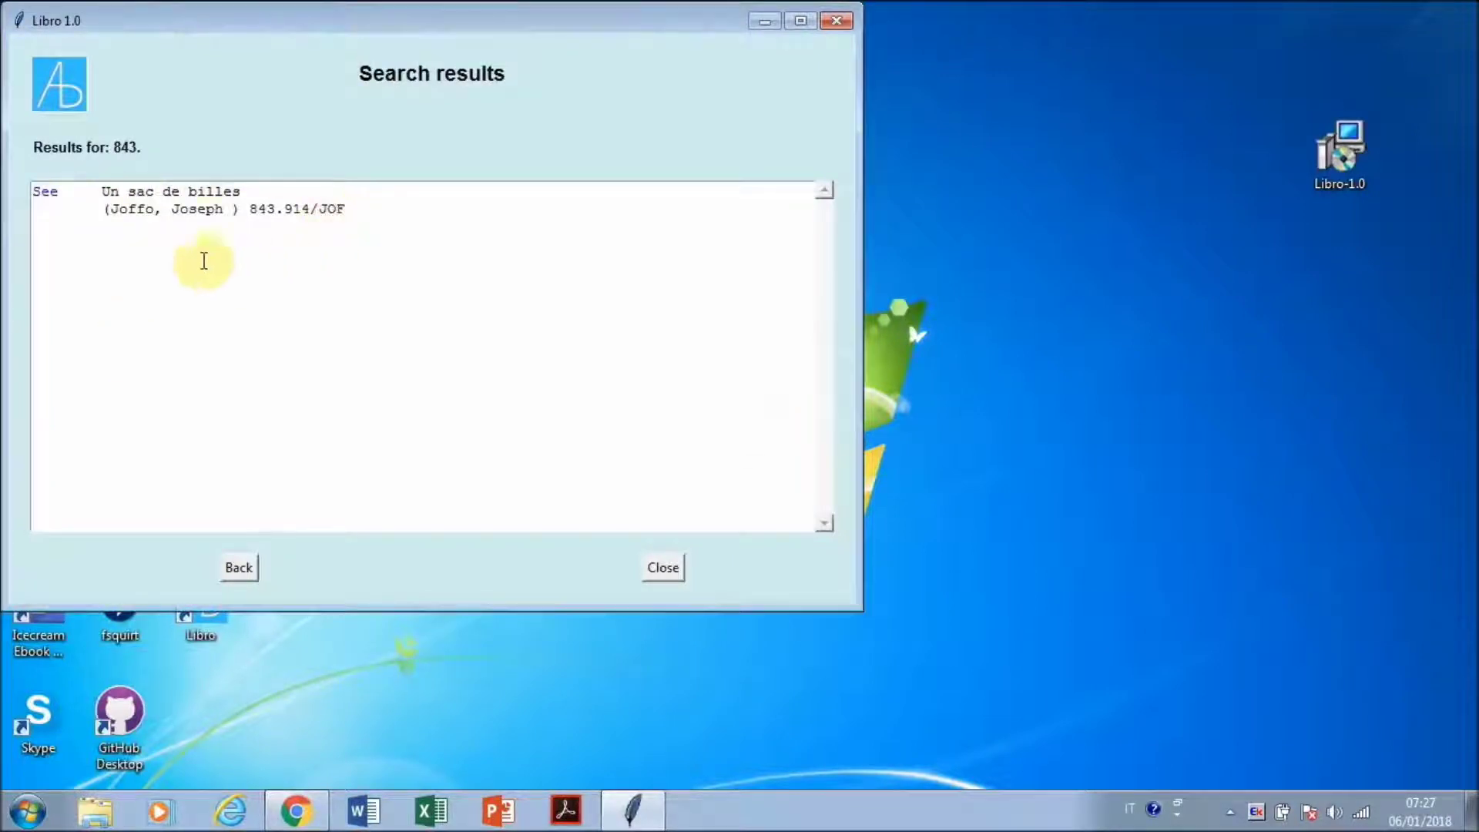
left_click(236, 571)
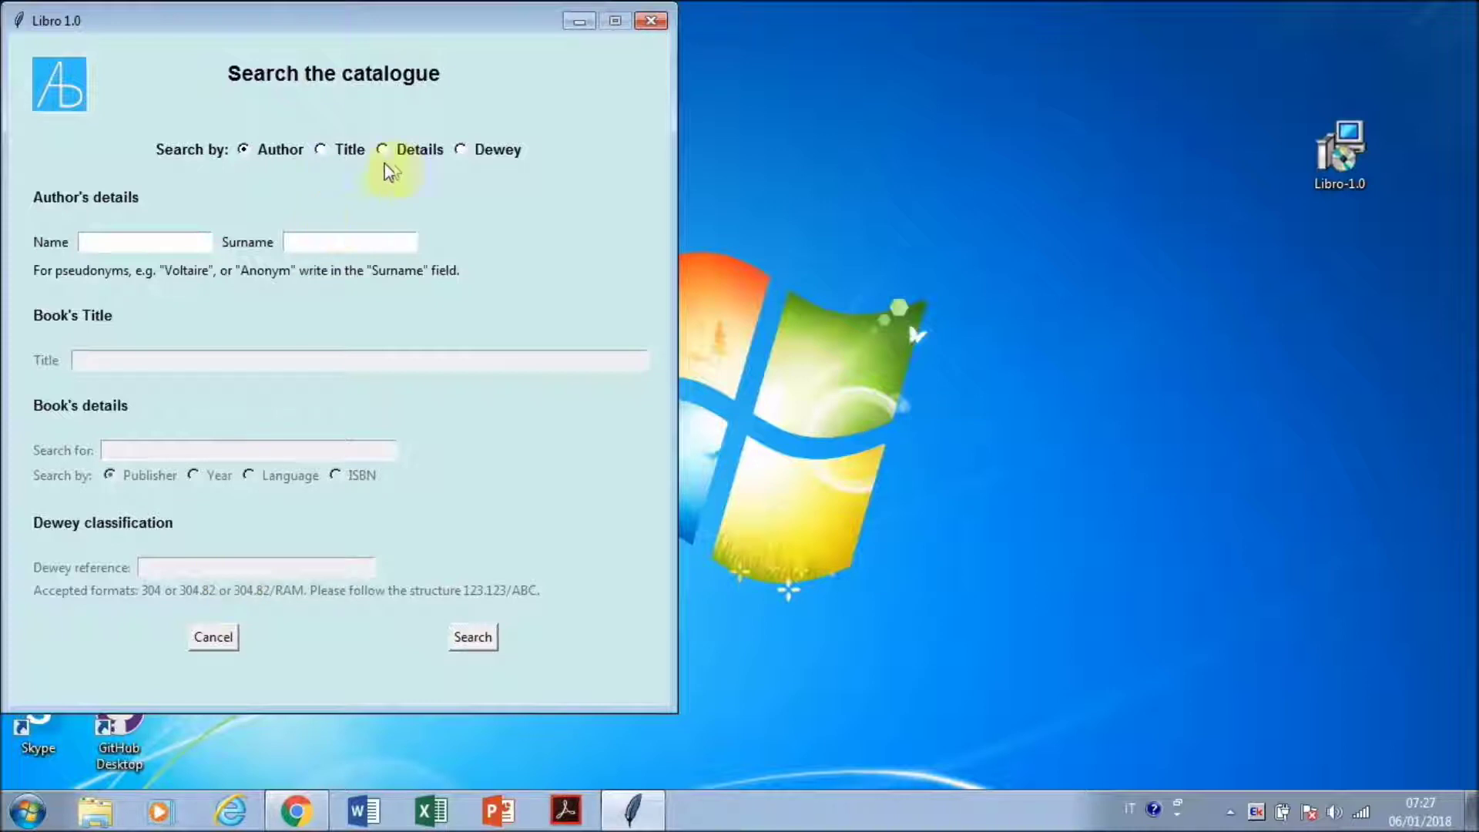
Search the catalogue for the more specific Dewey reference 843.914 and close the results
left_click(391, 154)
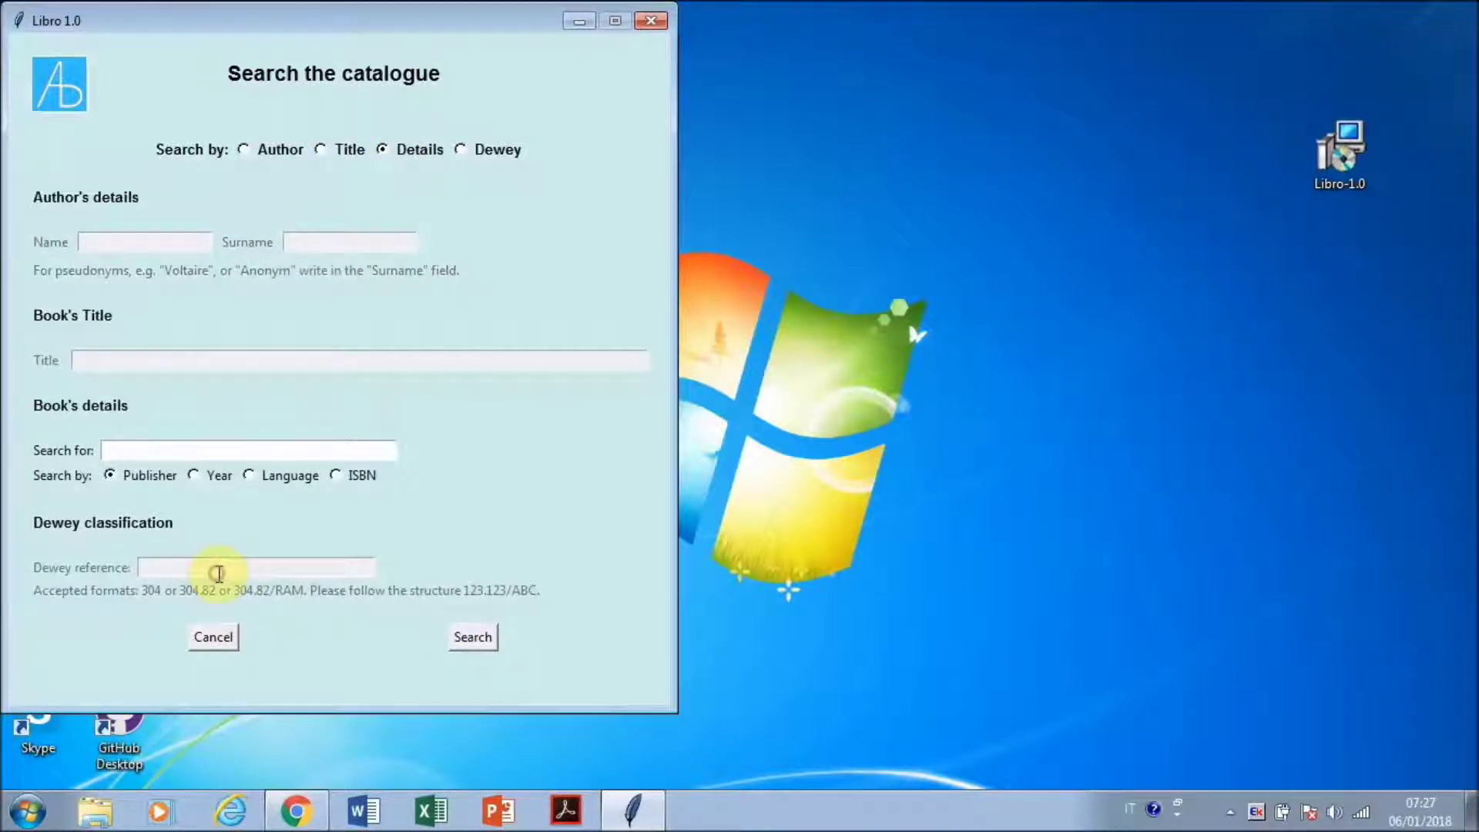
left_click(482, 170)
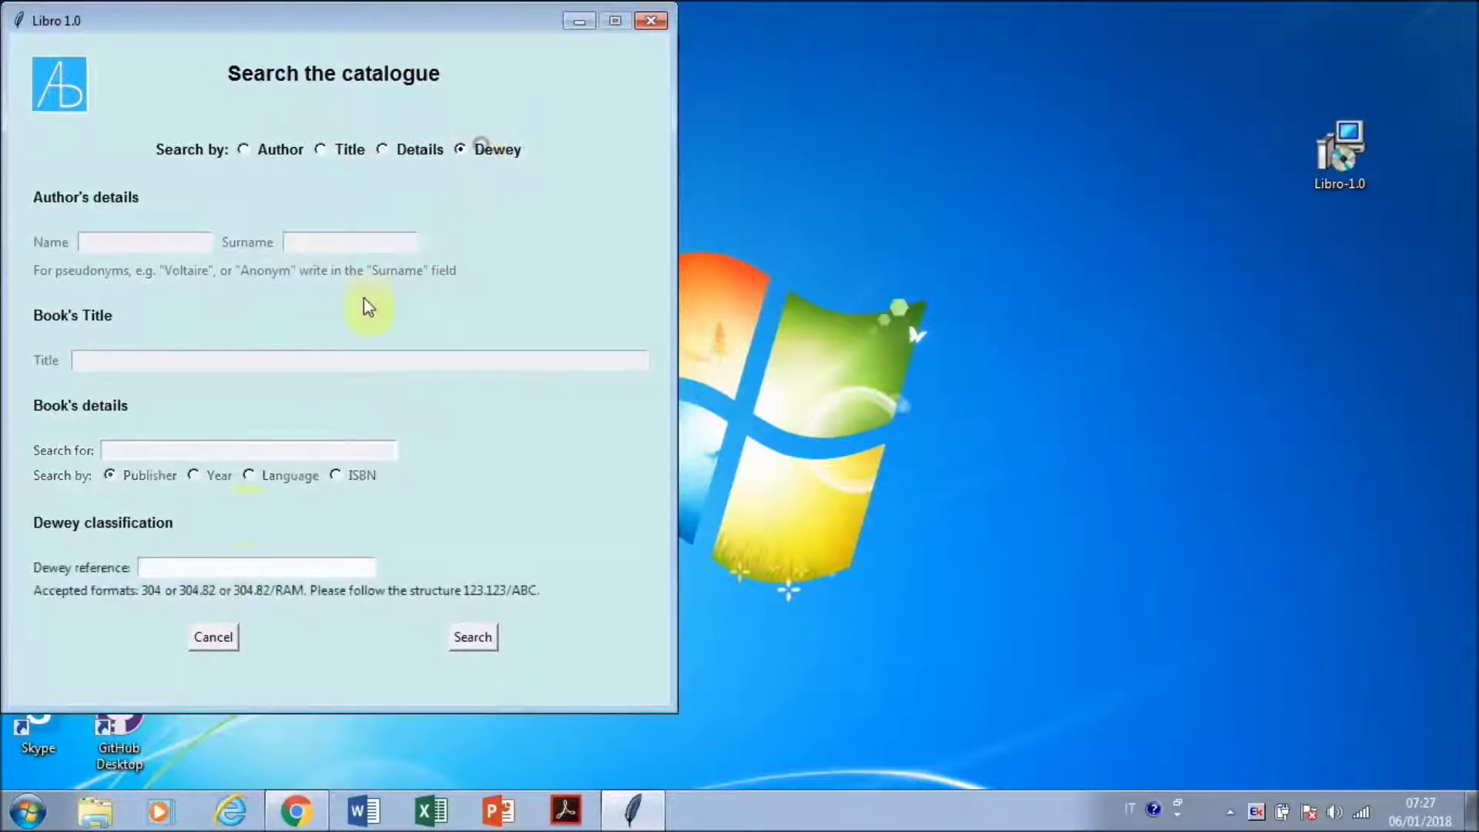
left_click(228, 568)
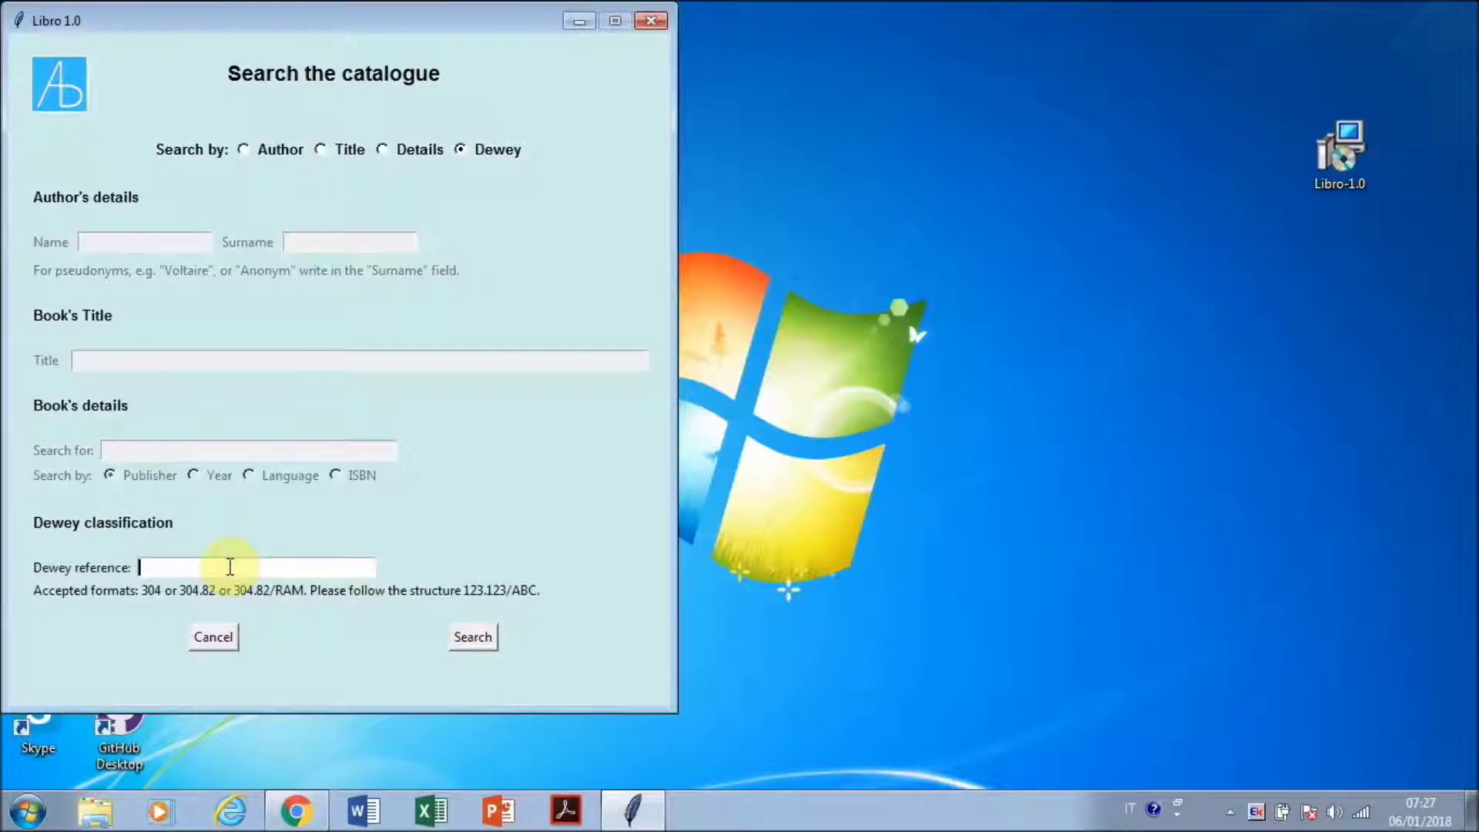
type("843.")
left_click(479, 637)
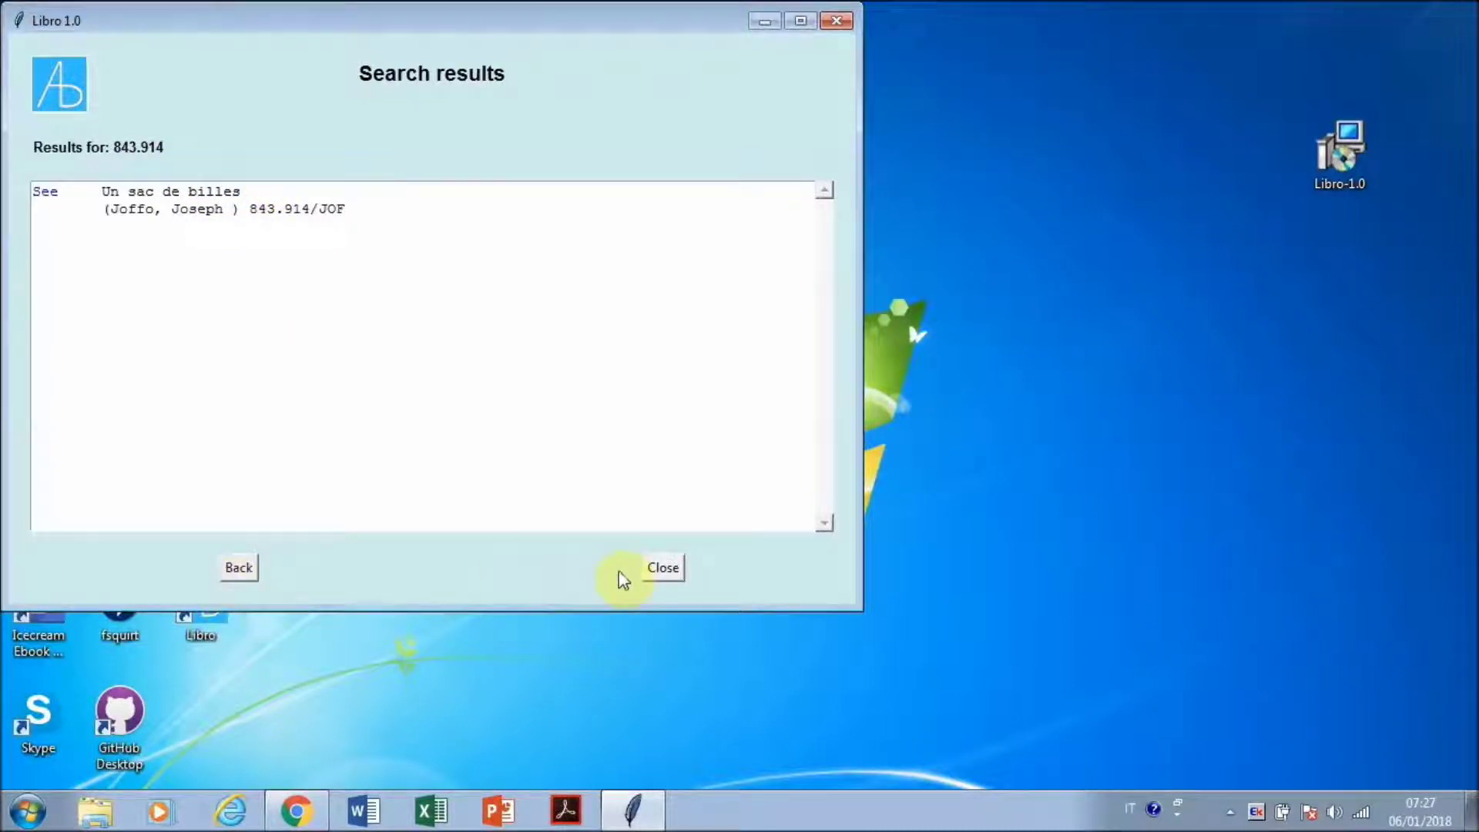
left_click(659, 570)
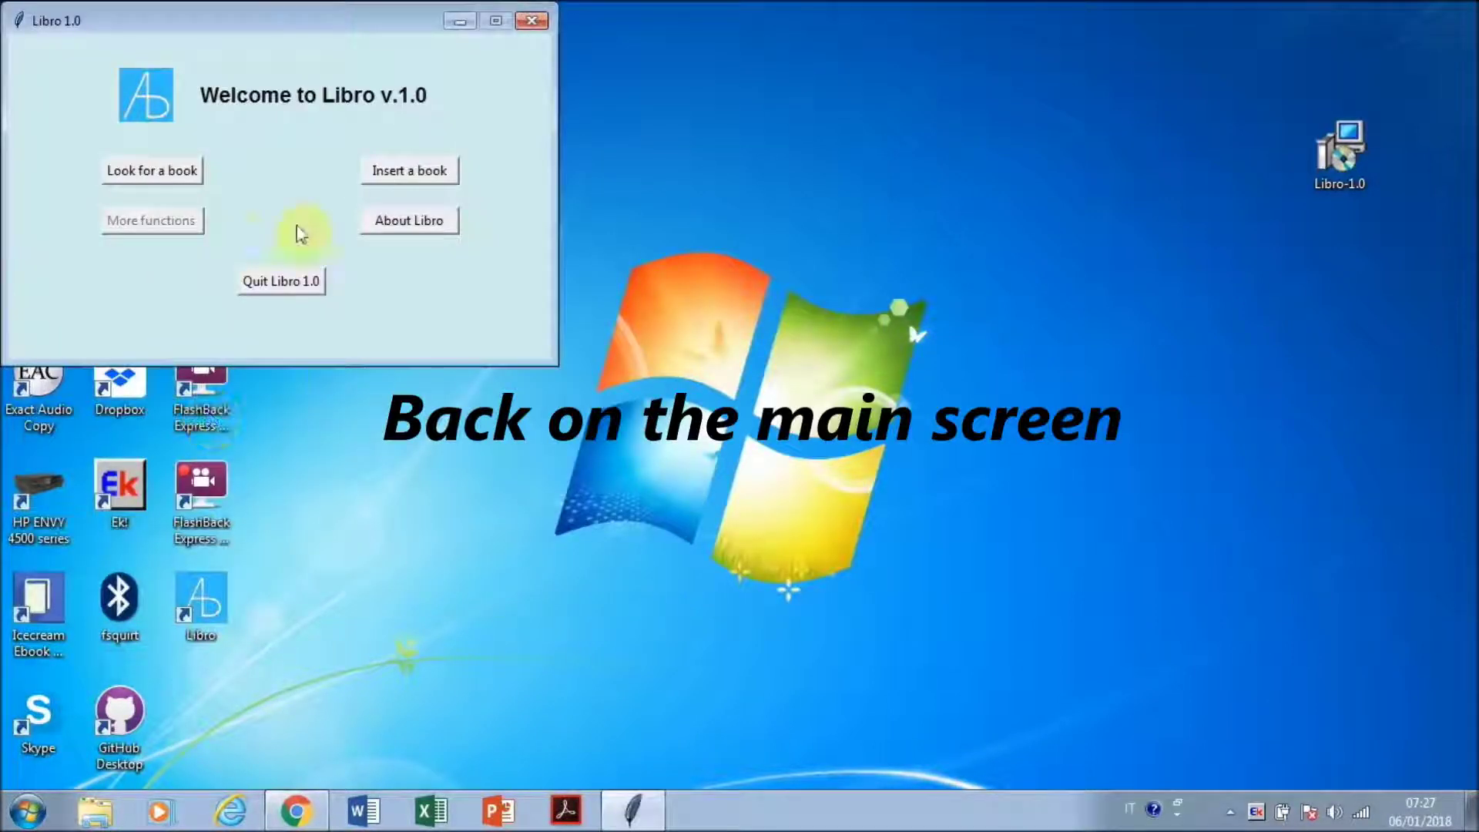
View the About Libro information, dismiss it and quit the program
left_click(416, 222)
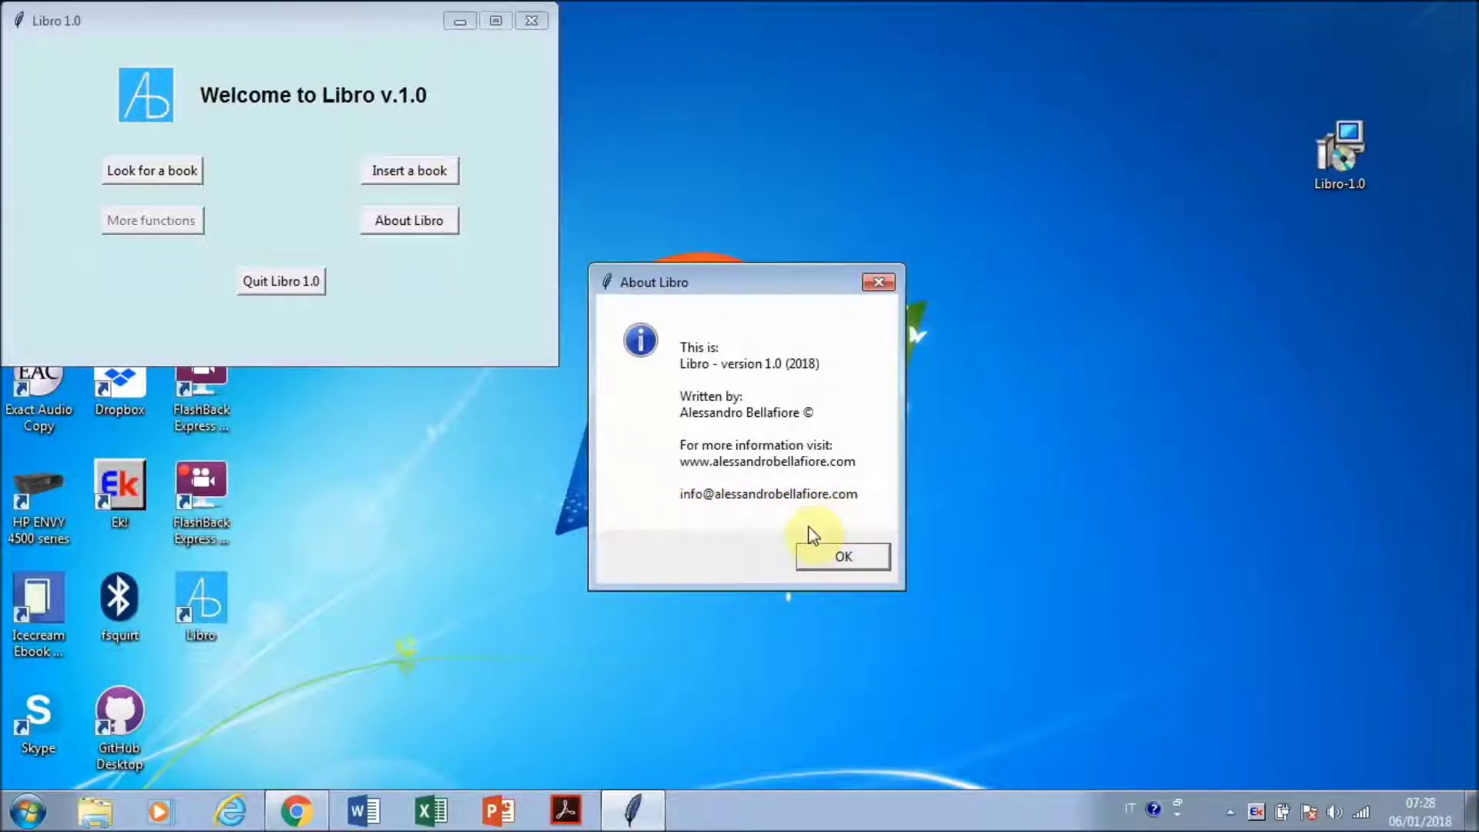
left_click(823, 561)
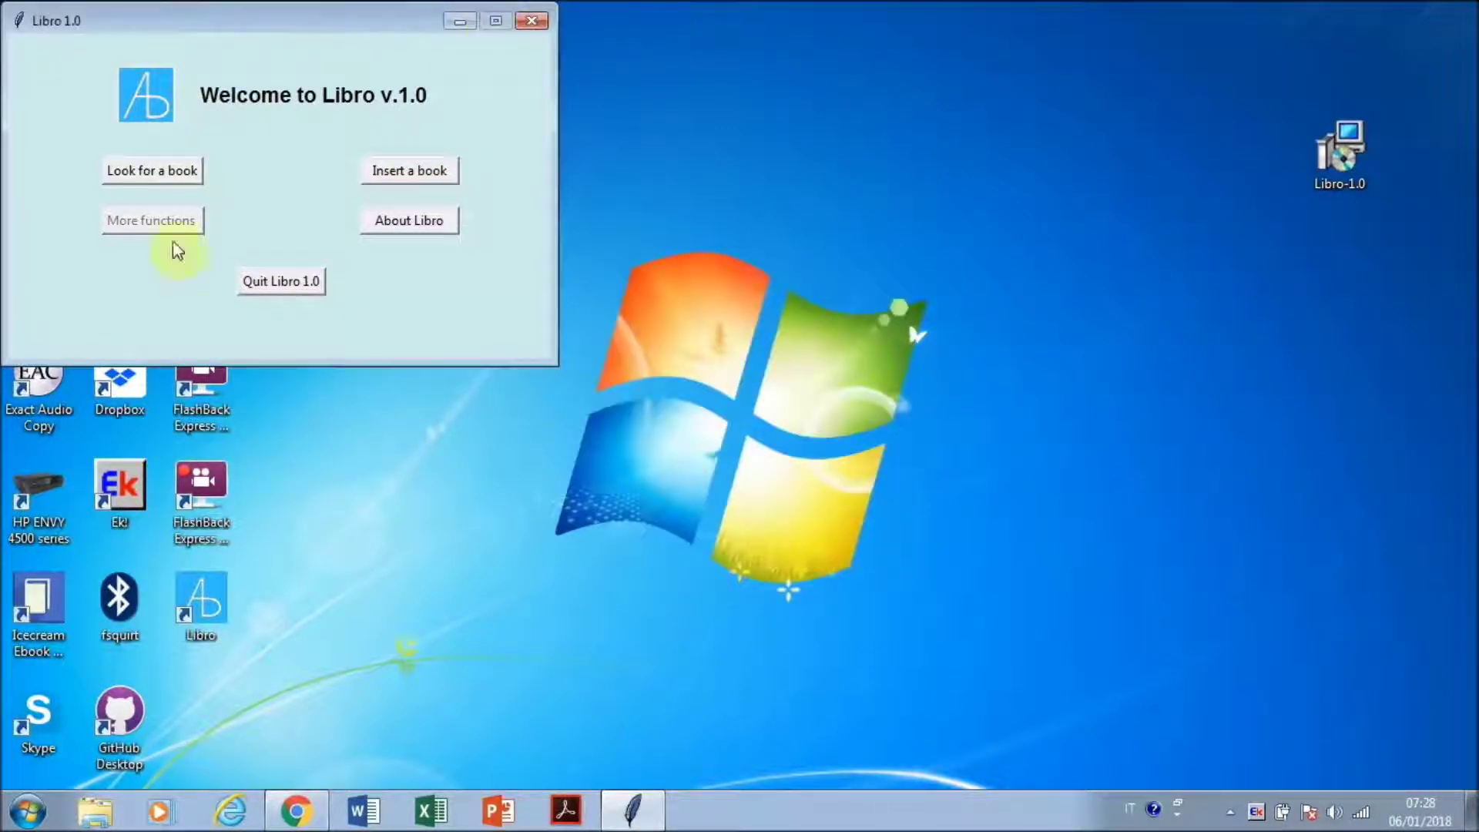
left_click(287, 283)
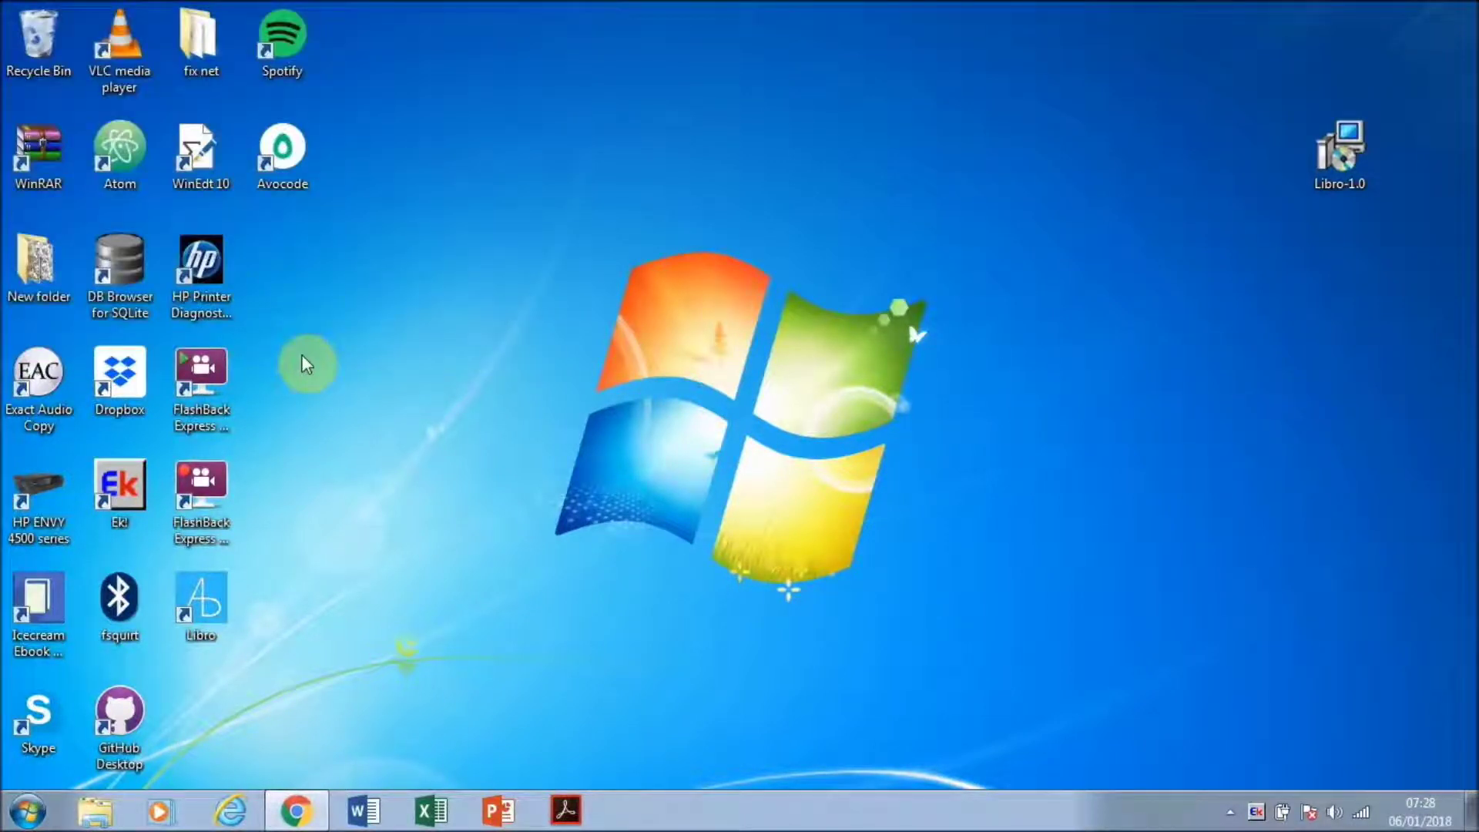